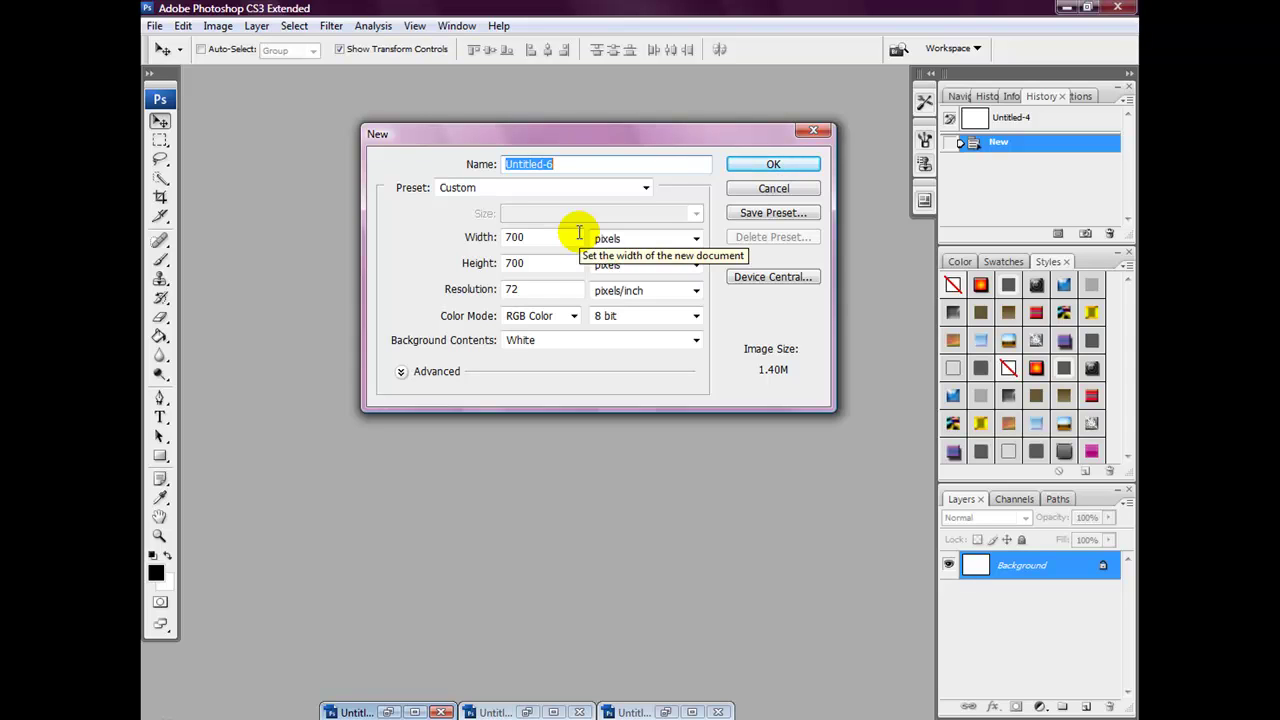
# - Create the 700 × 700 px, 72 ppi white RGB document Untitled-6
pyautogui.click(771, 163)
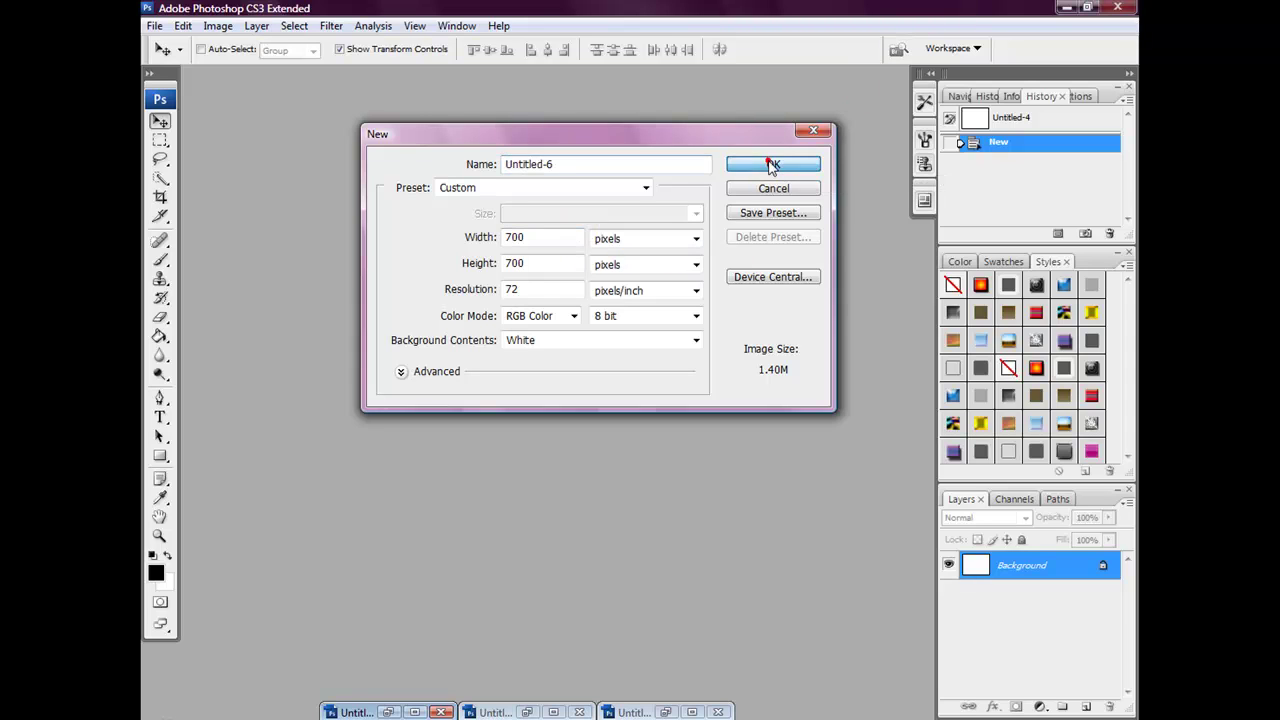
# - Zoom out, maximize the Untitled-6 window to fill the workspace, and pick the Brush tool
pyautogui.click(413, 26)
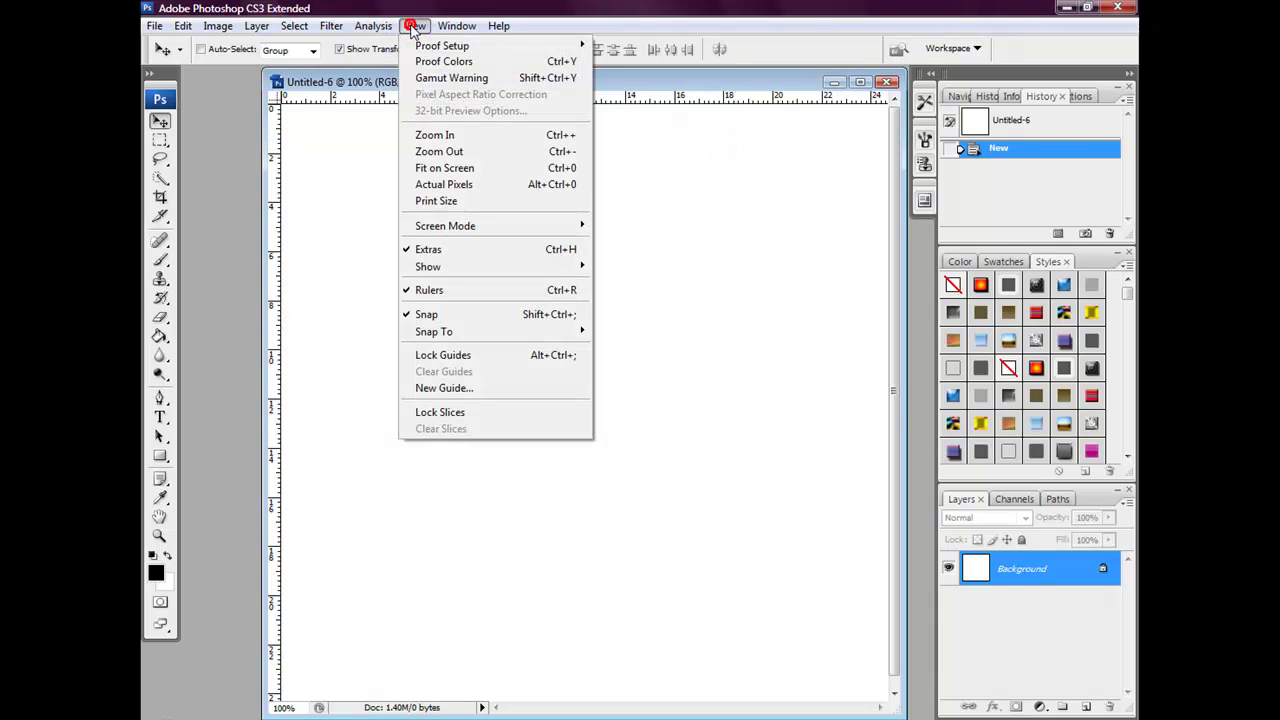
pyautogui.click(468, 151)
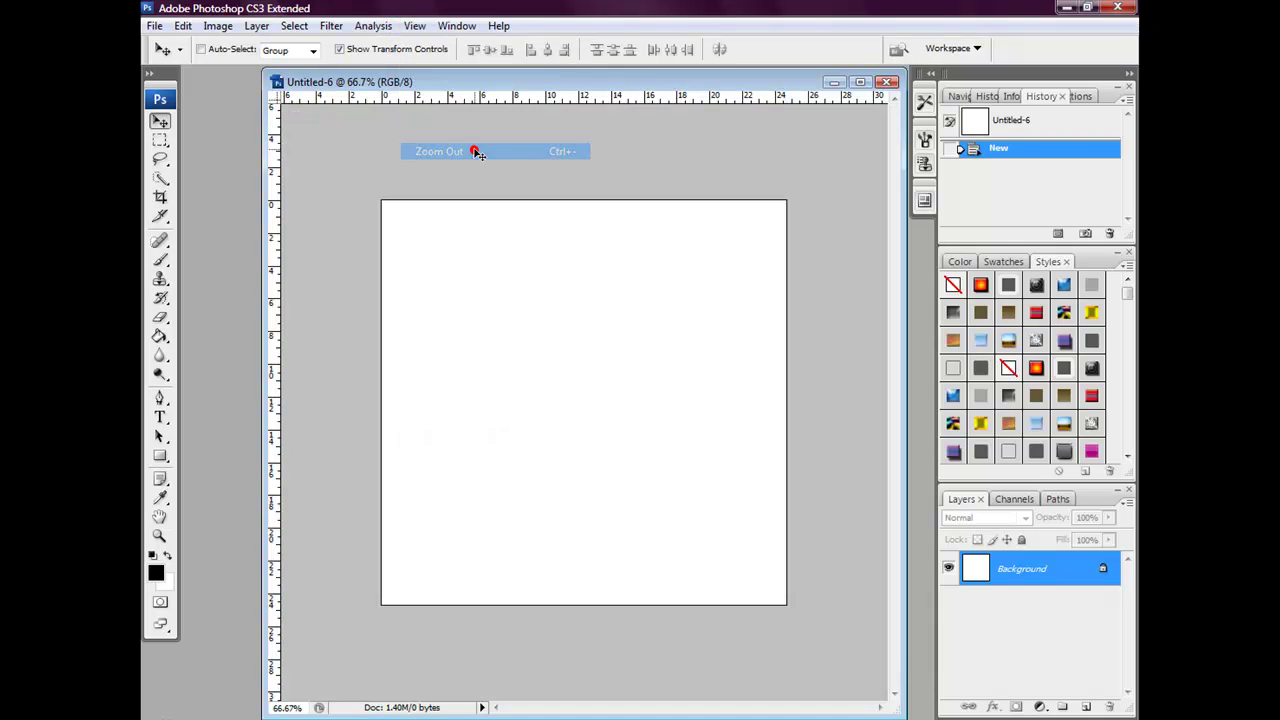
pyautogui.click(858, 84)
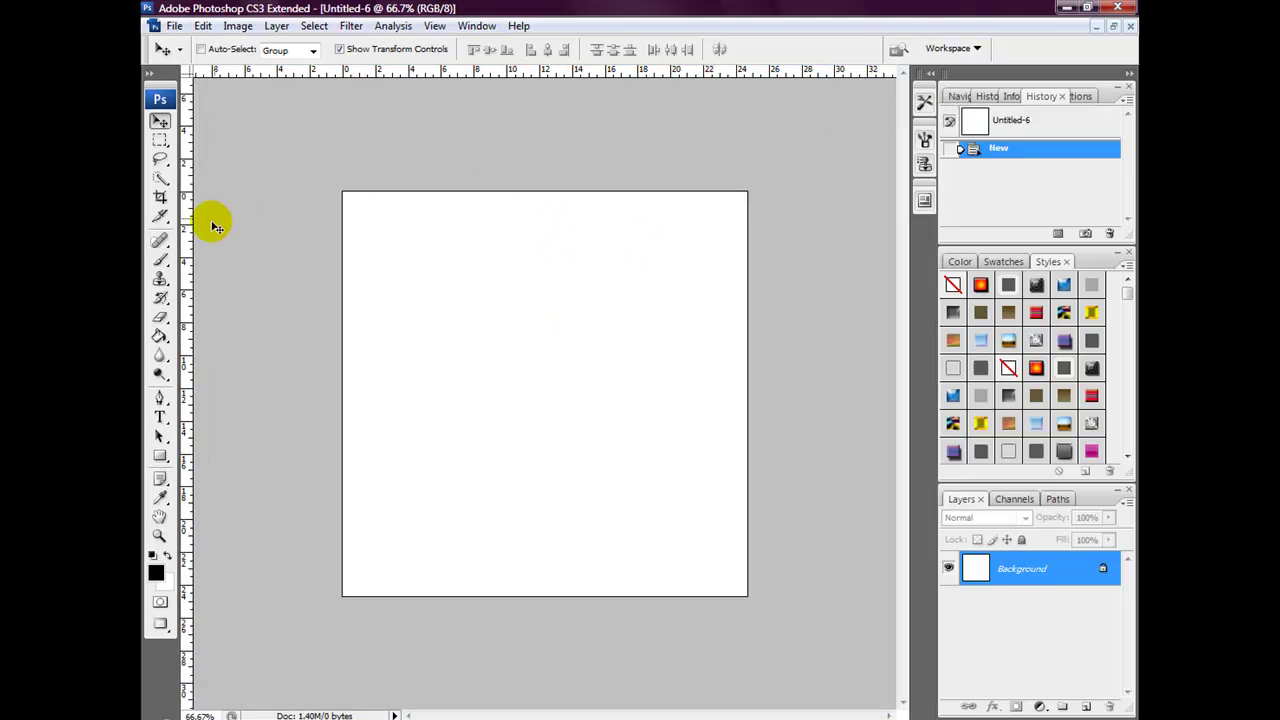
pyautogui.click(164, 257)
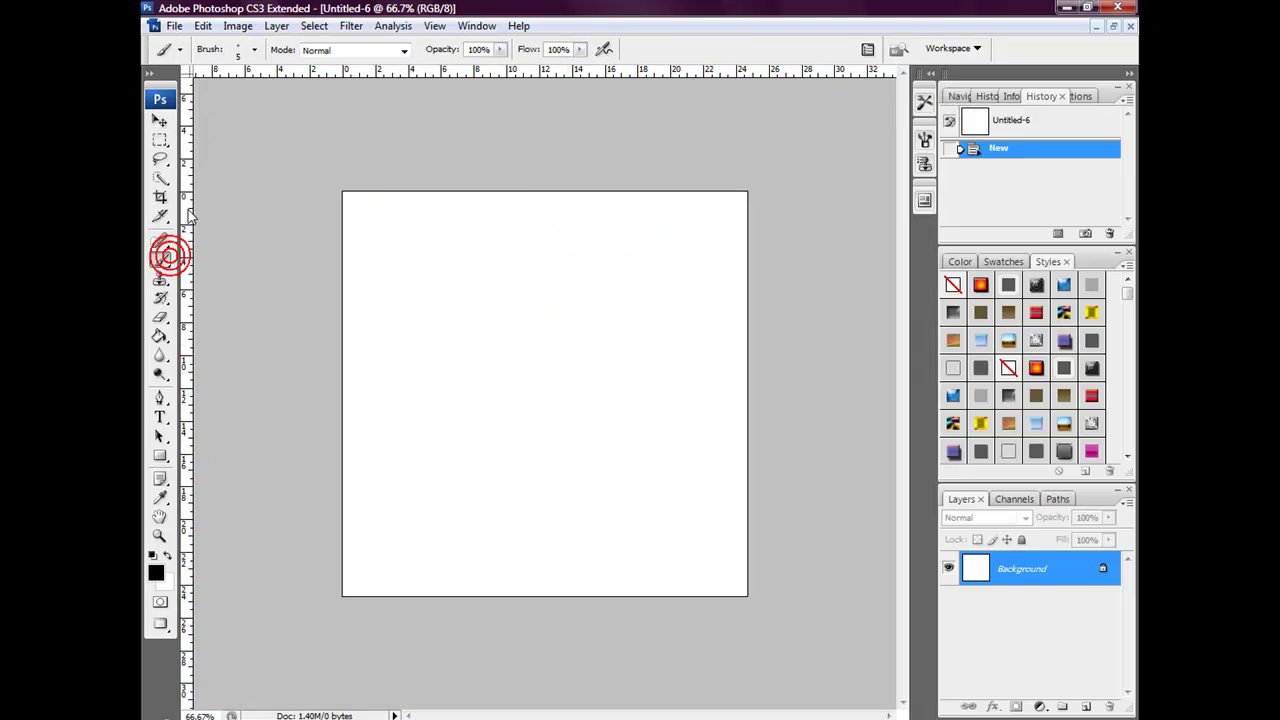
# - Start from the 19 px round brush and set a 600 px Master Diameter with 70% Hardness
pyautogui.click(255, 52)
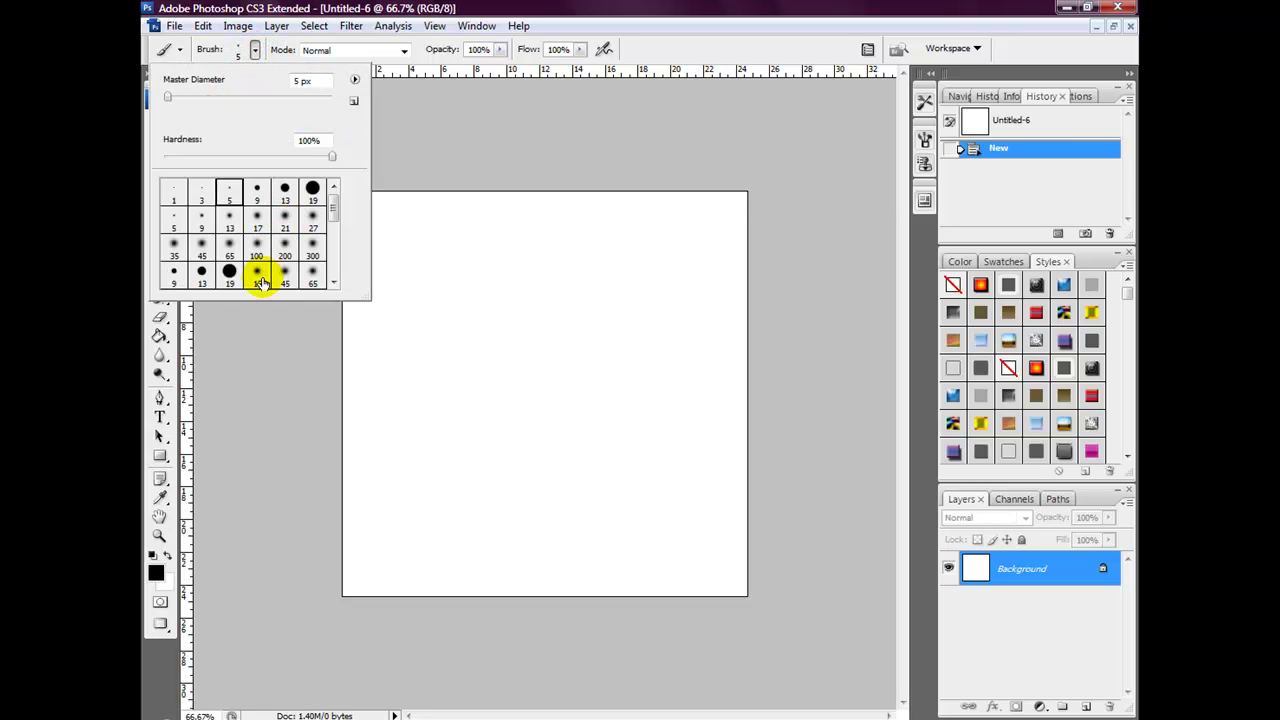
pyautogui.click(315, 188)
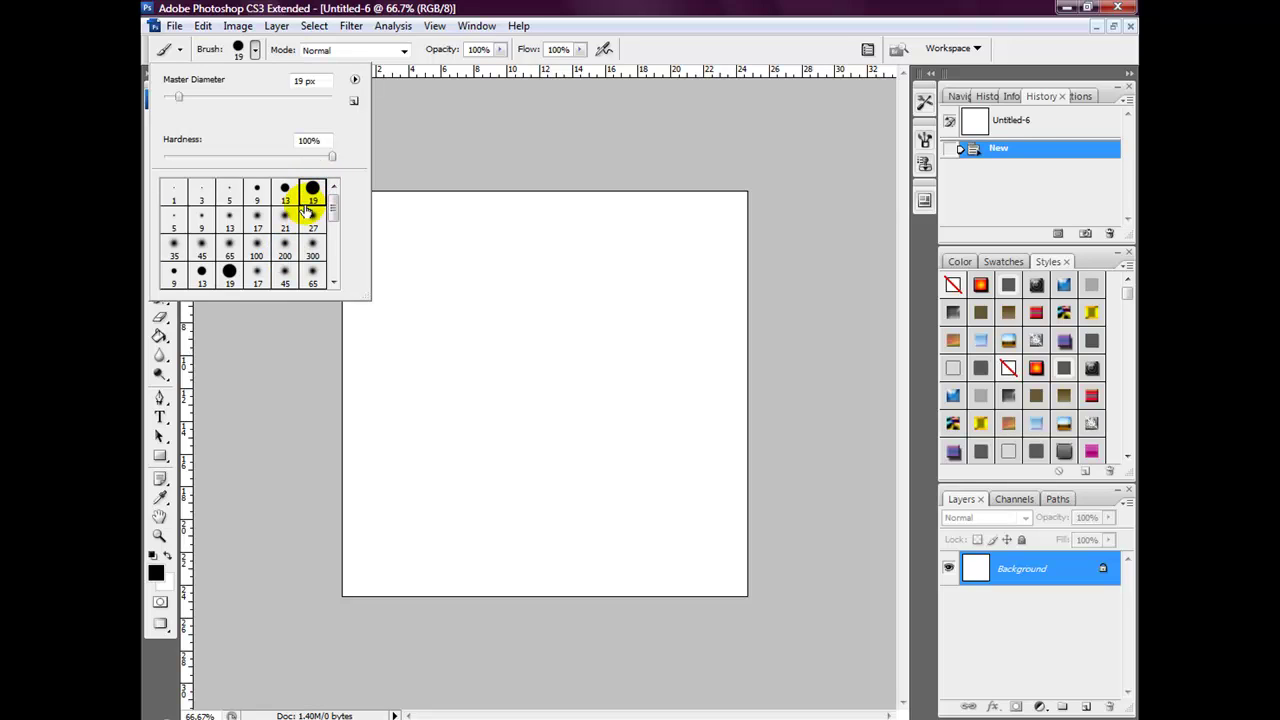
pyautogui.click(310, 80)
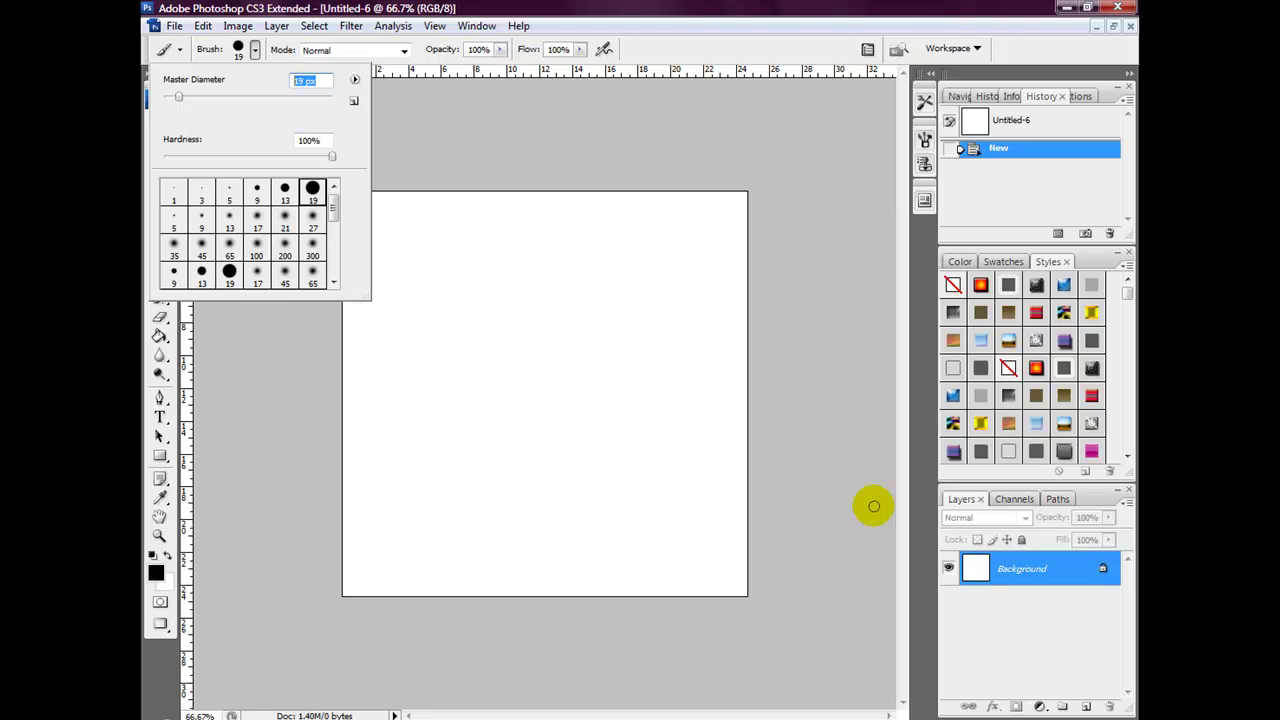
pyautogui.write('600')
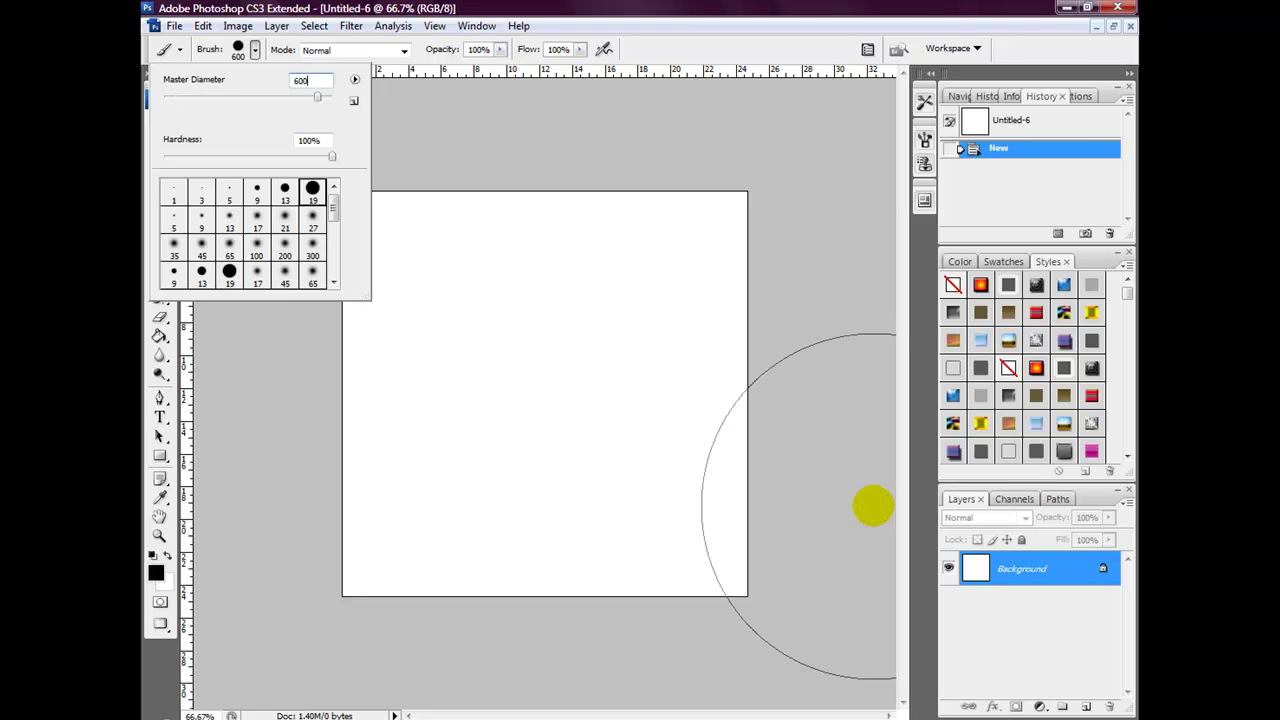
pyautogui.click(327, 137)
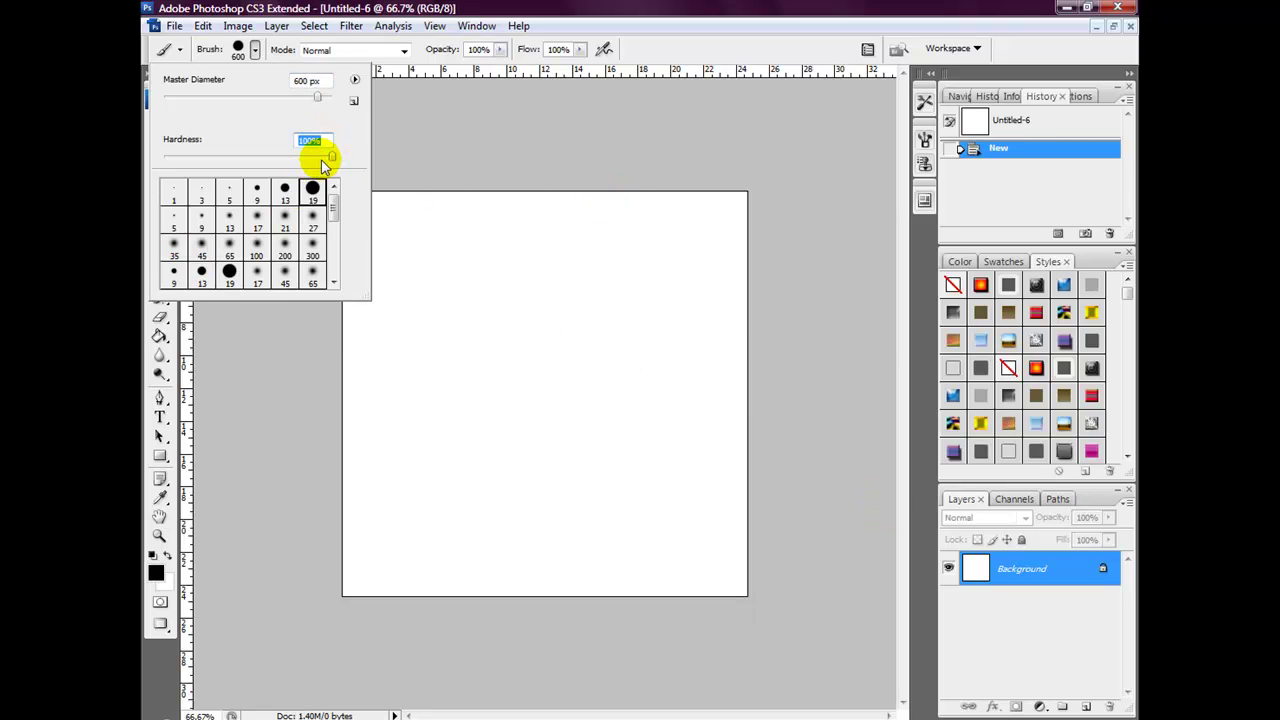
pyautogui.write('70')
pyautogui.click(318, 80)
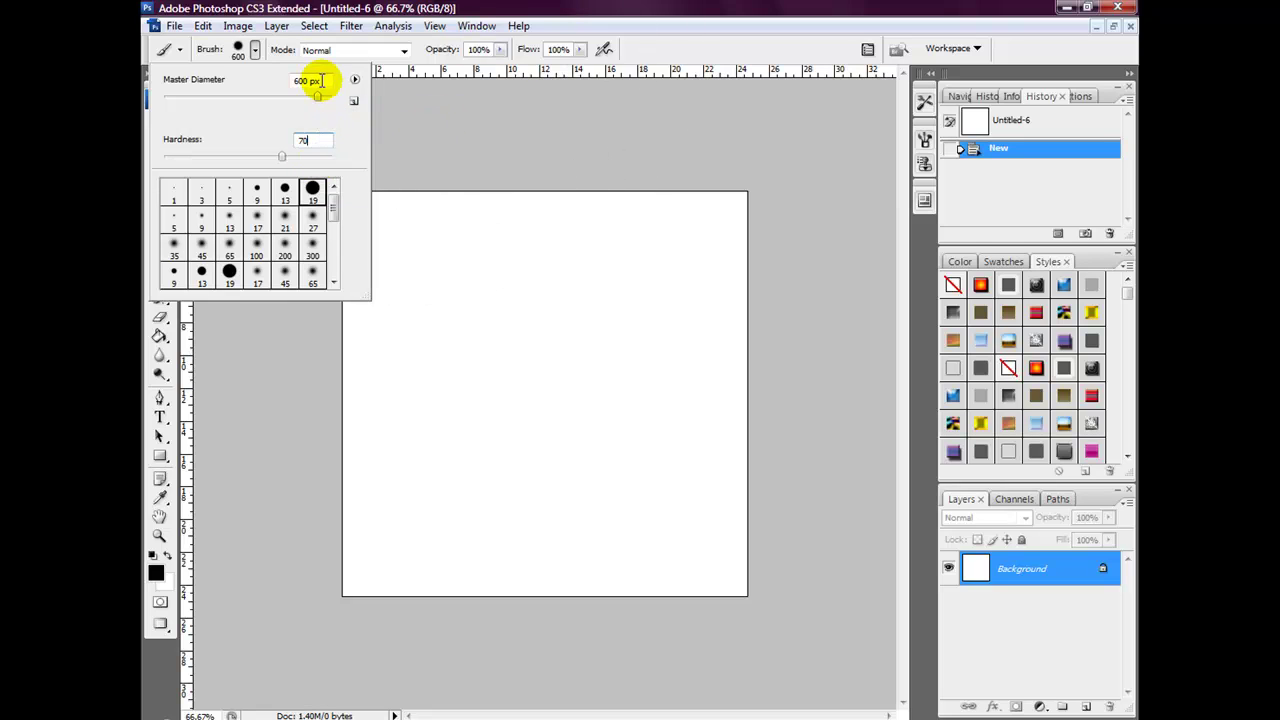
pyautogui.click(530, 8)
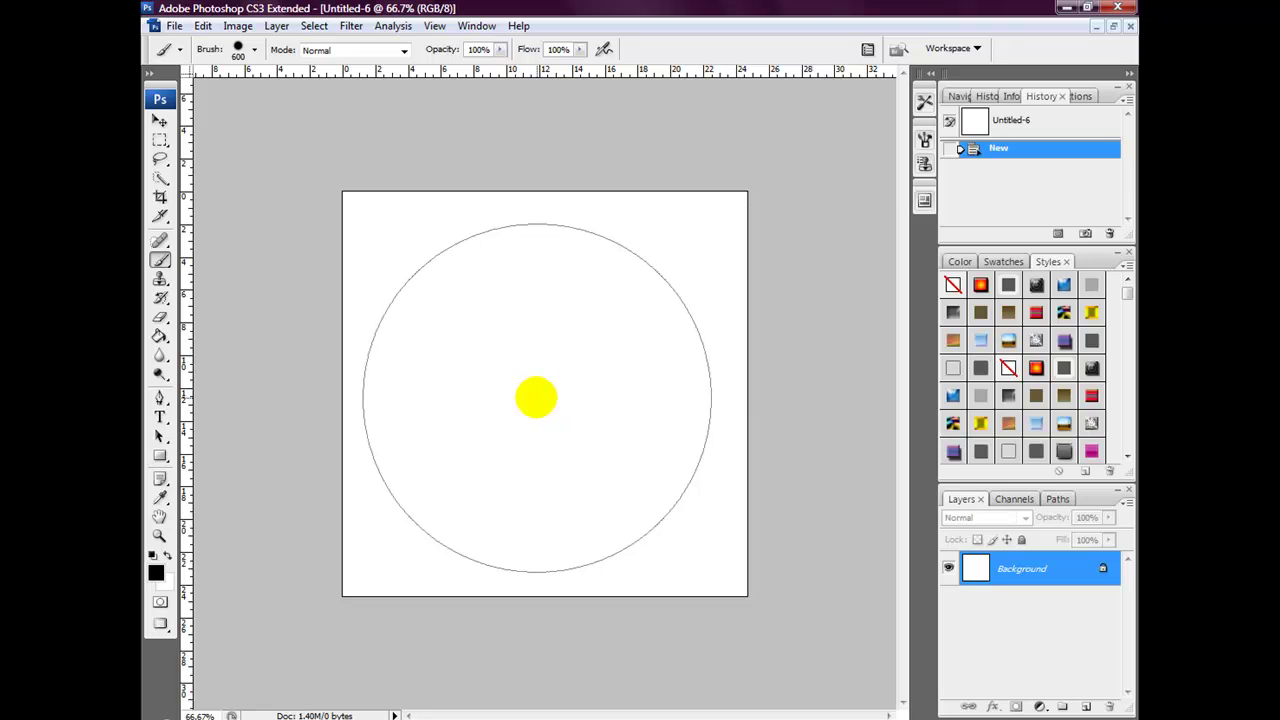
# - Paint a single large soft black dab in the middle of the white canvas
pyautogui.click(536, 398)
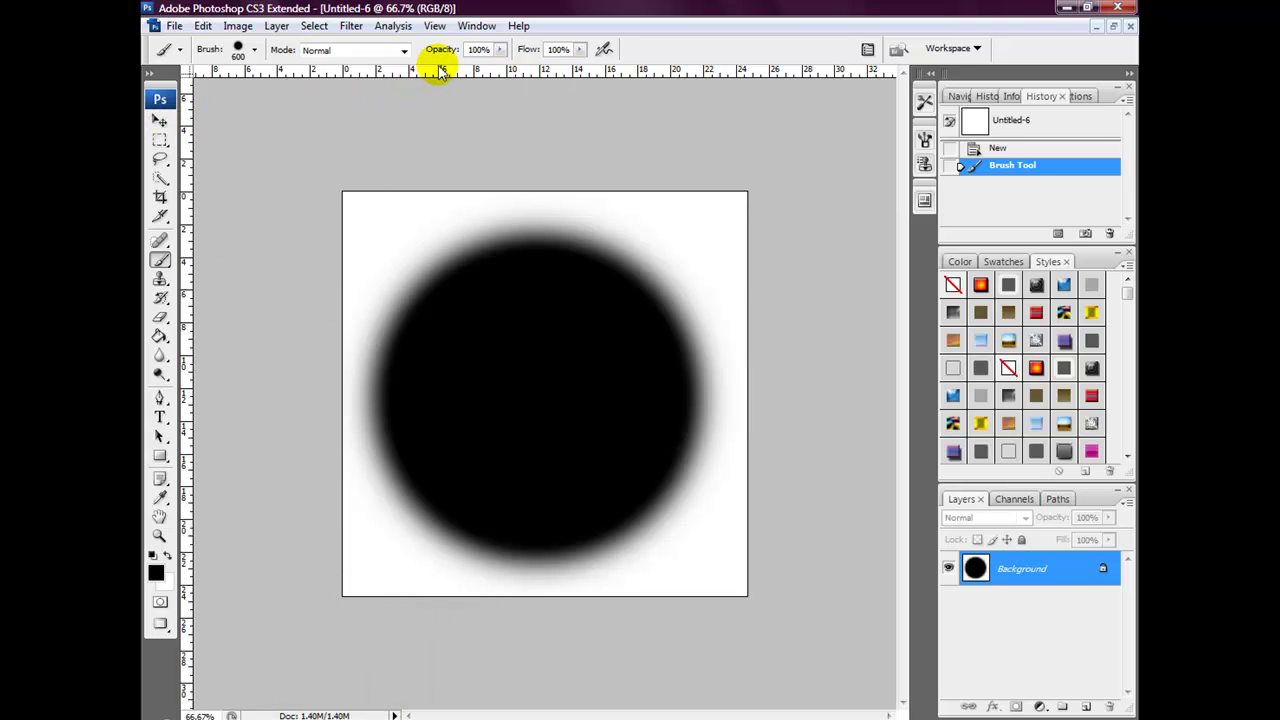
pyautogui.click(203, 26)
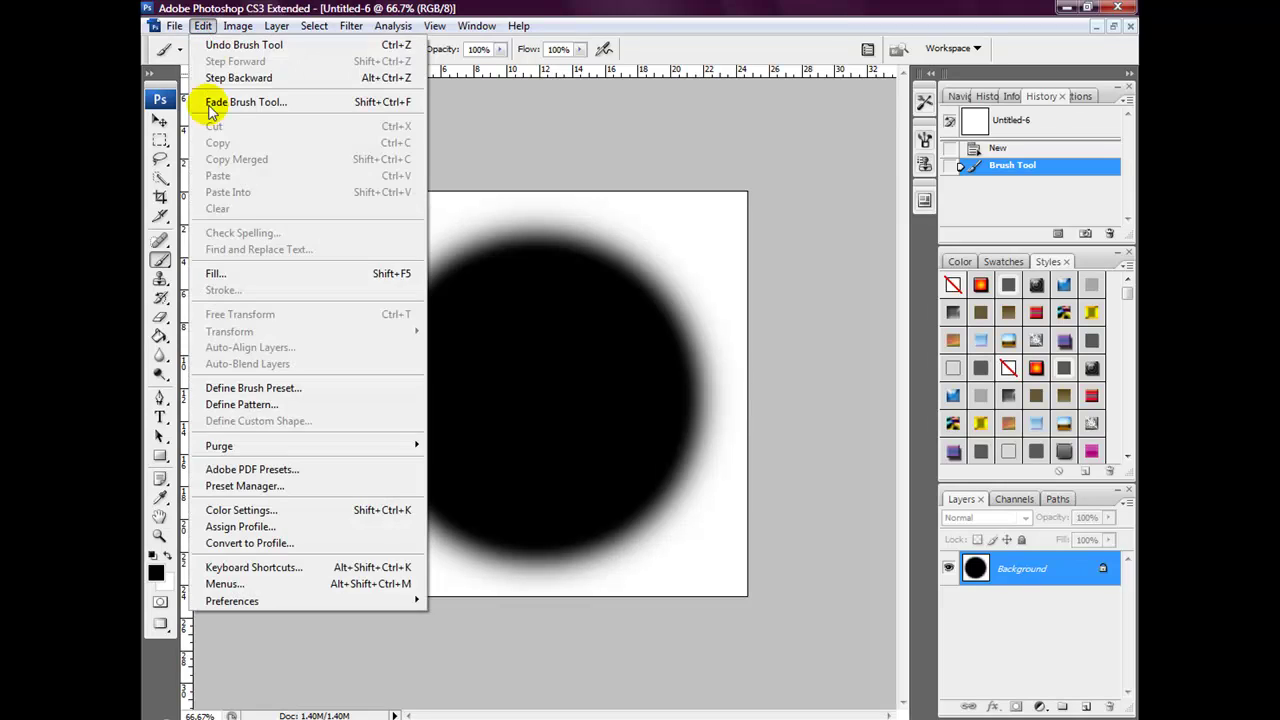
# - Define the painted circle as brush preset Sampled Brush 1, a 700 px brush
pyautogui.click(273, 389)
pyautogui.click(693, 189)
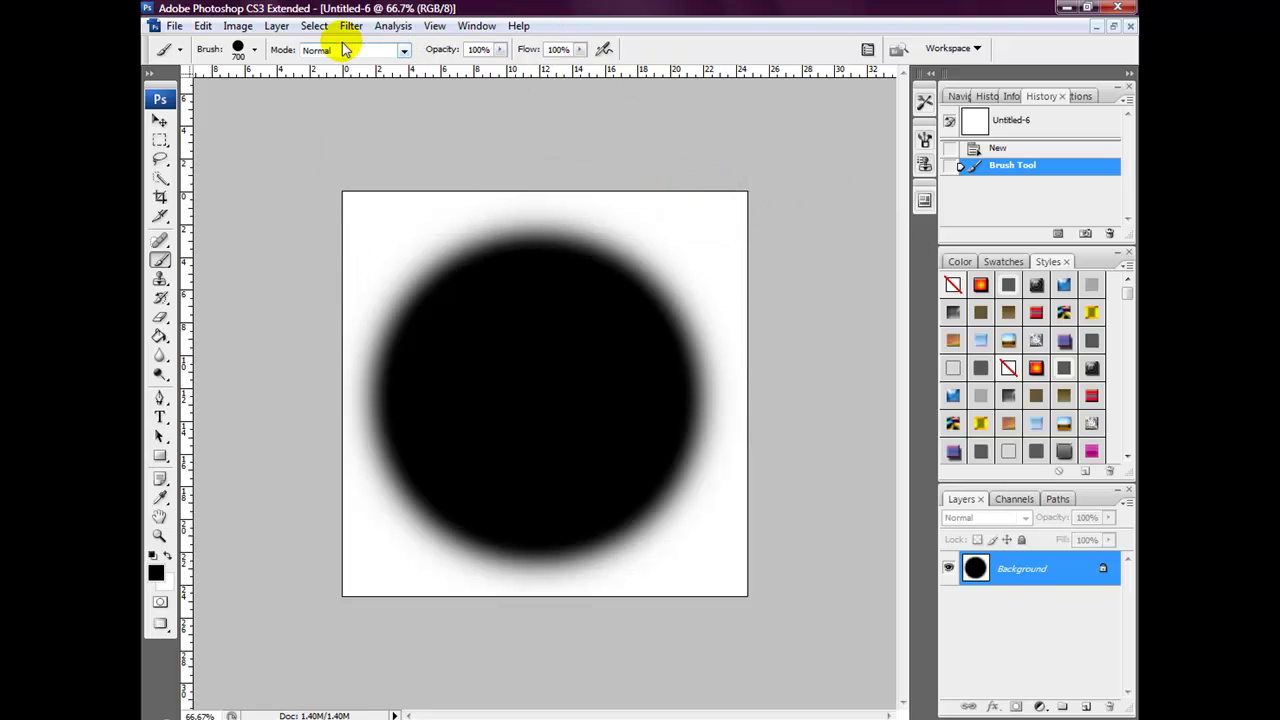
pyautogui.click(472, 26)
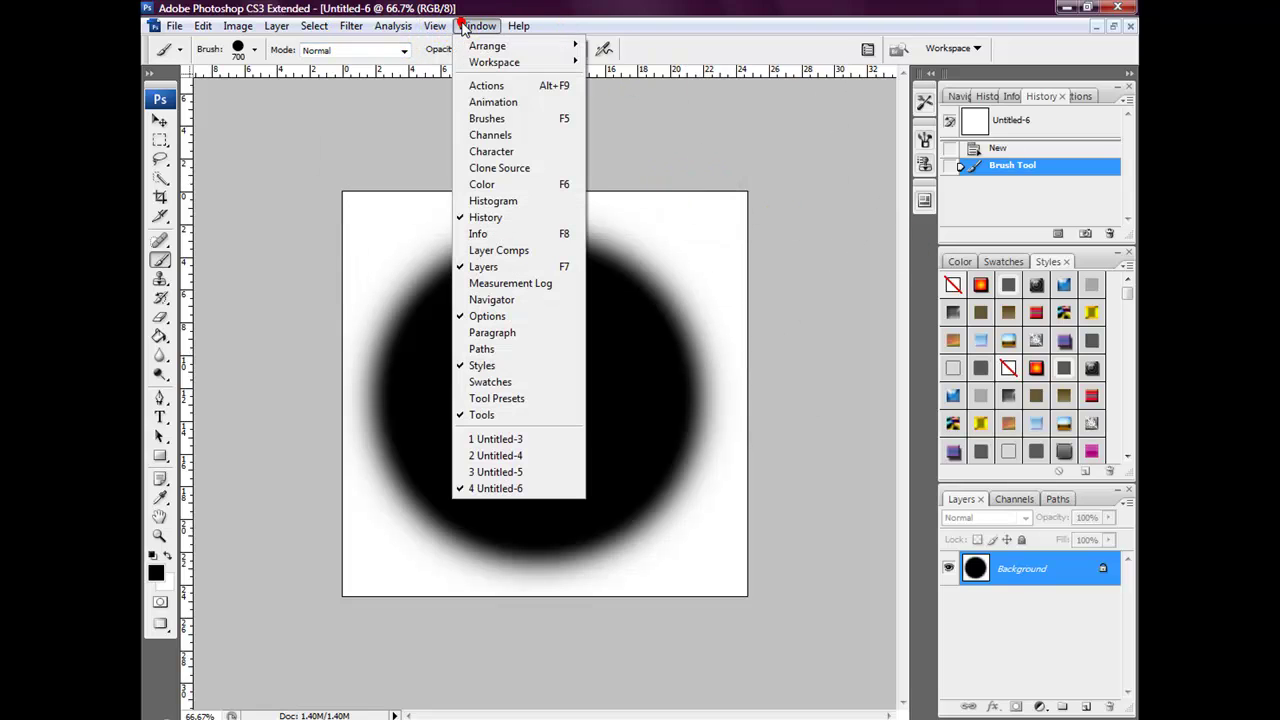
# - In the Brushes panel, tick Scattering, Other Dynamics and Shape Dynamics, with 30% Size Jitter
pyautogui.click(487, 121)
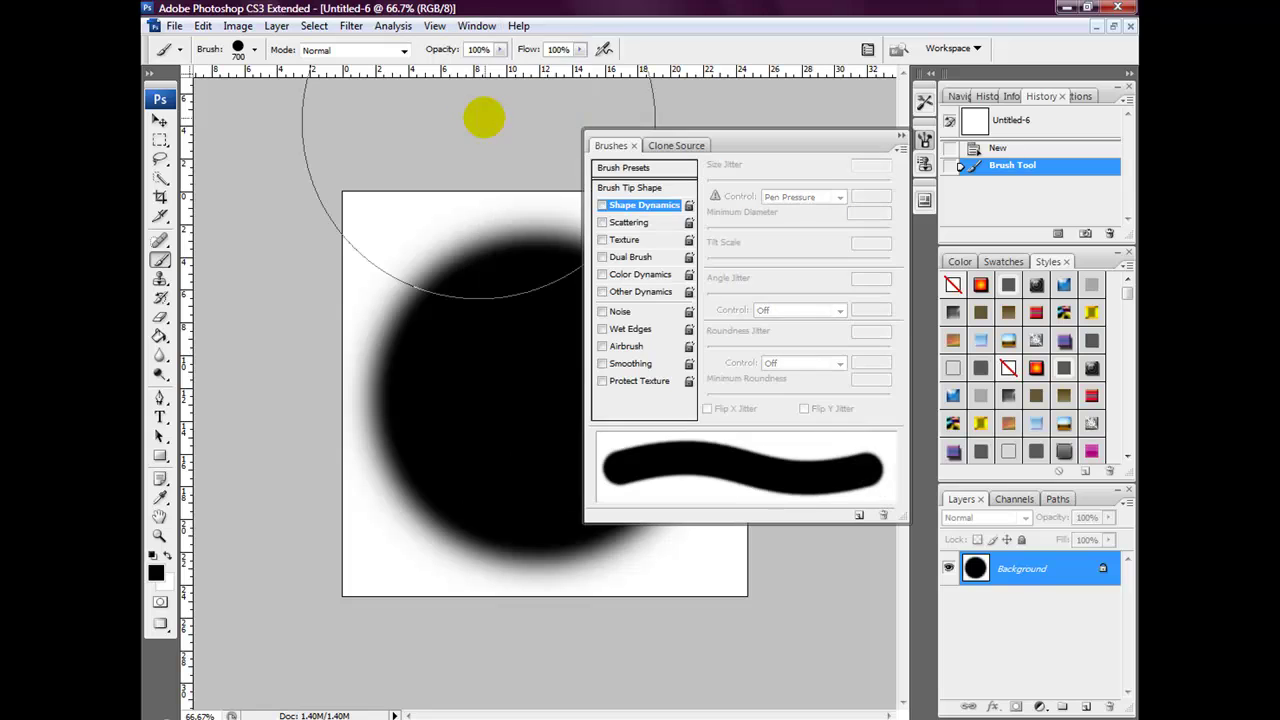
pyautogui.click(602, 222)
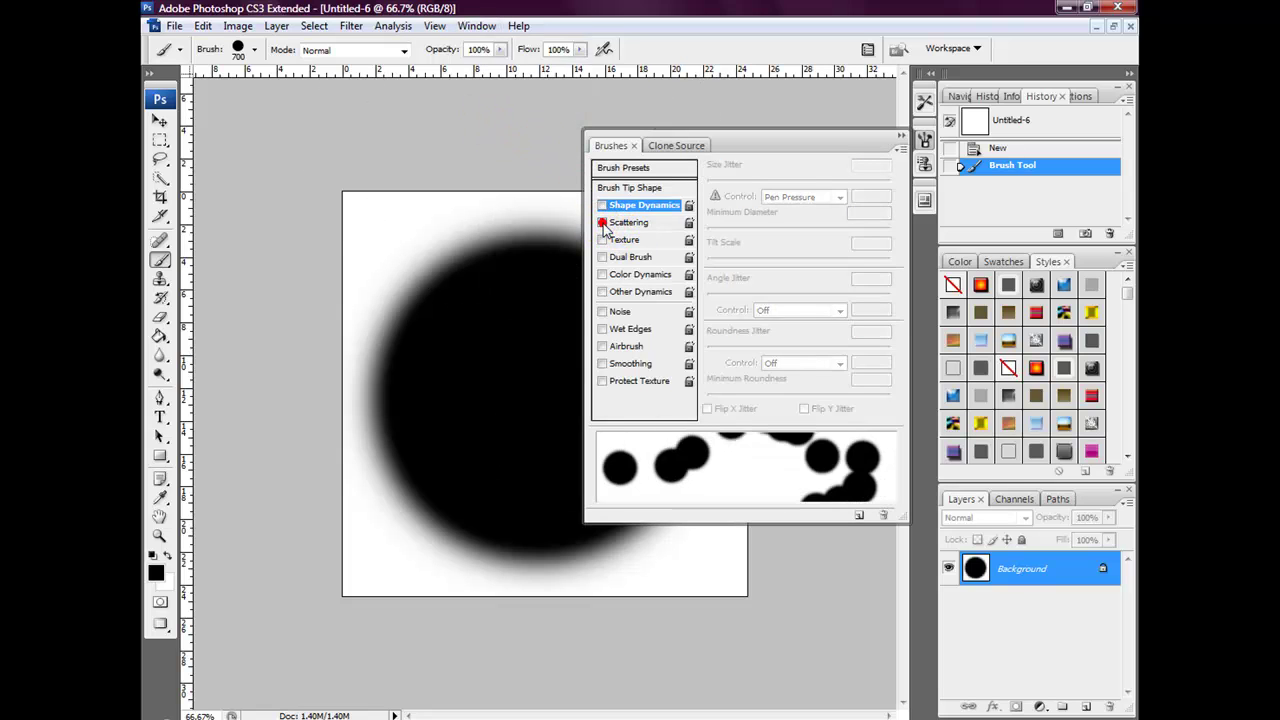
pyautogui.click(602, 292)
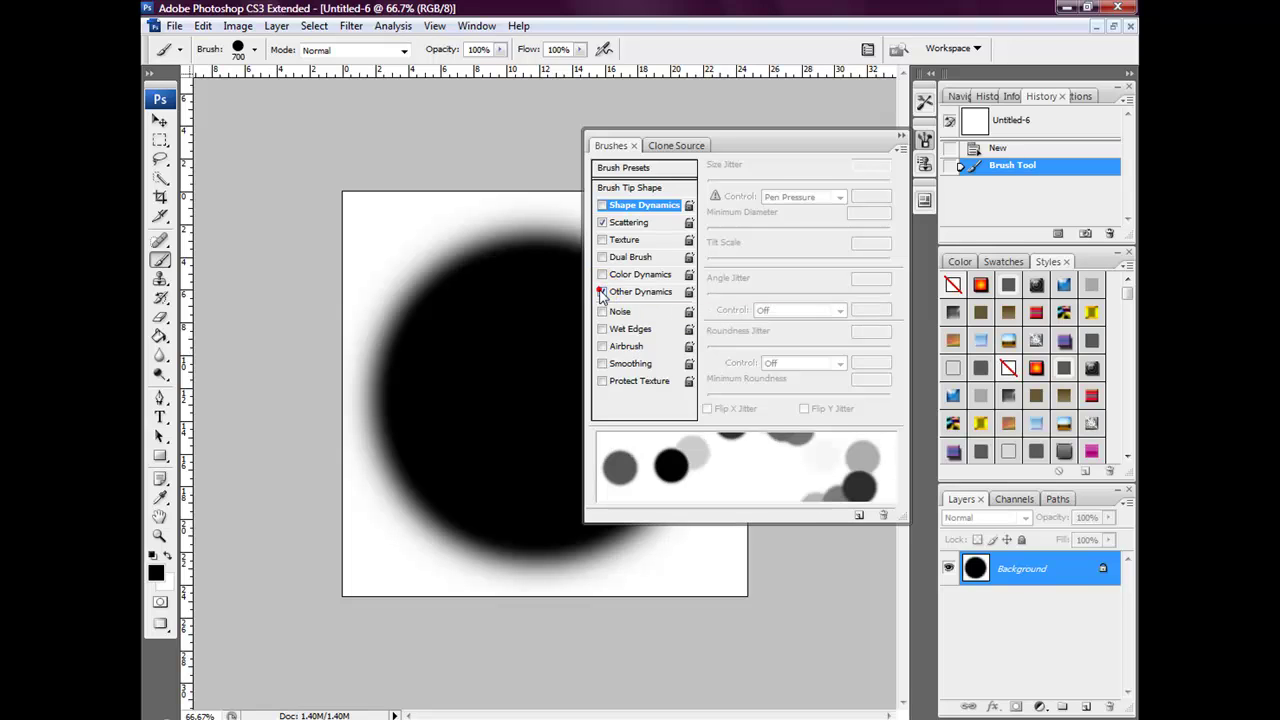
pyautogui.click(602, 206)
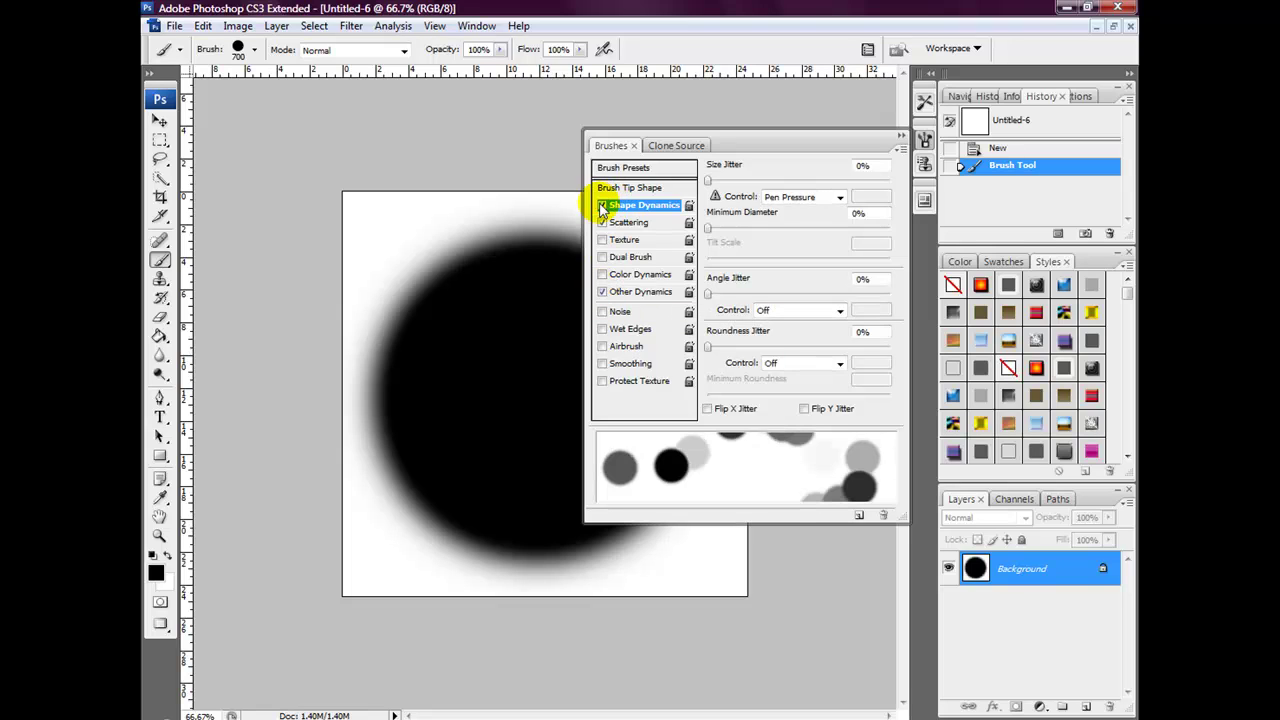
pyautogui.click(870, 165)
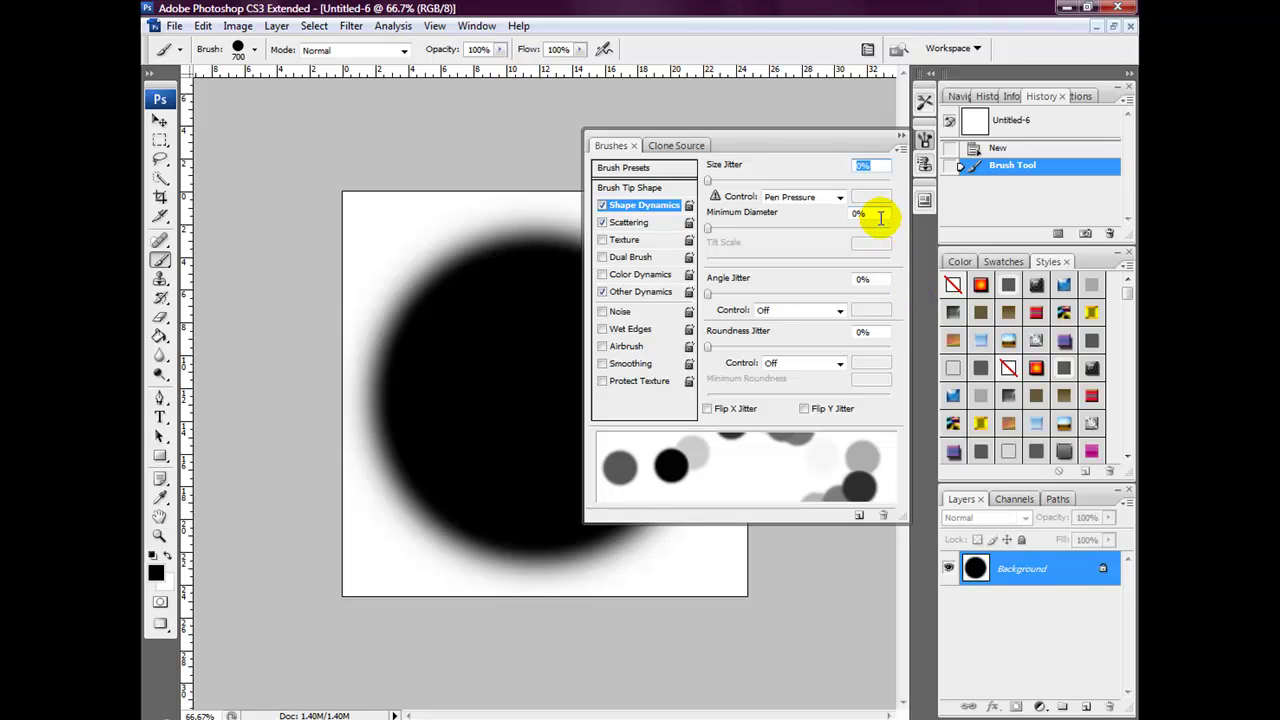
pyautogui.write('30')
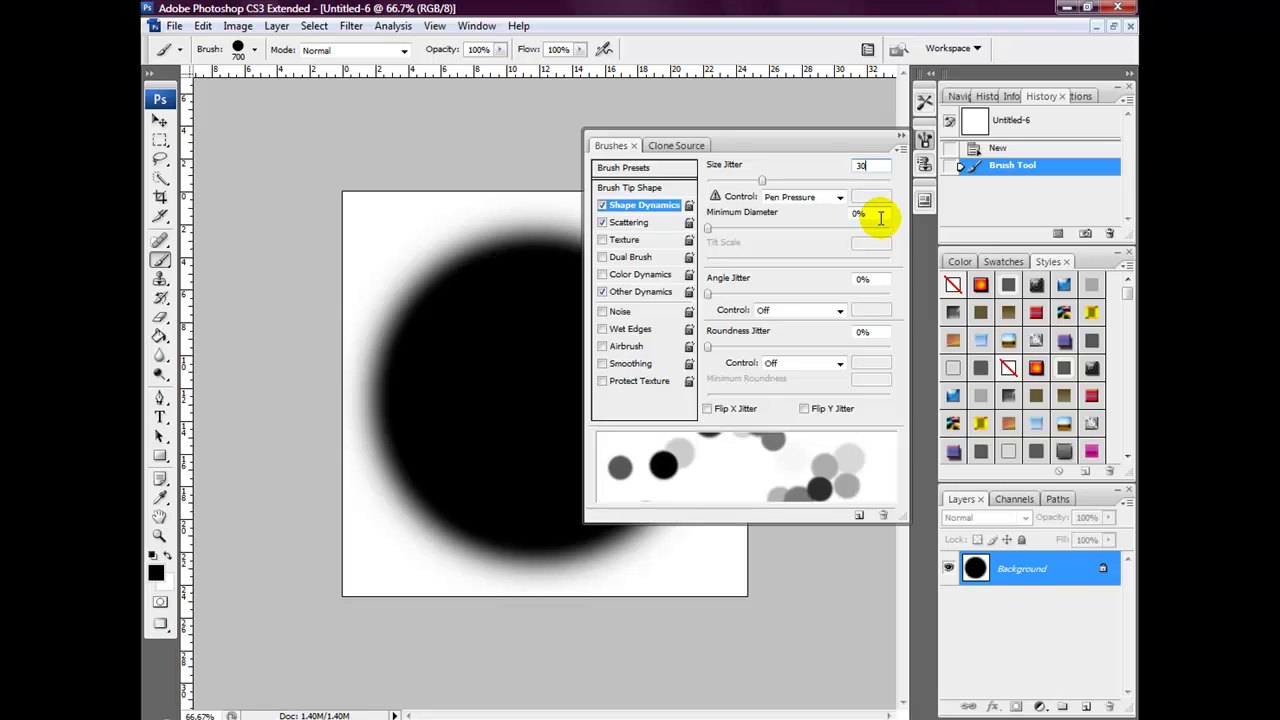
pyautogui.click(872, 211)
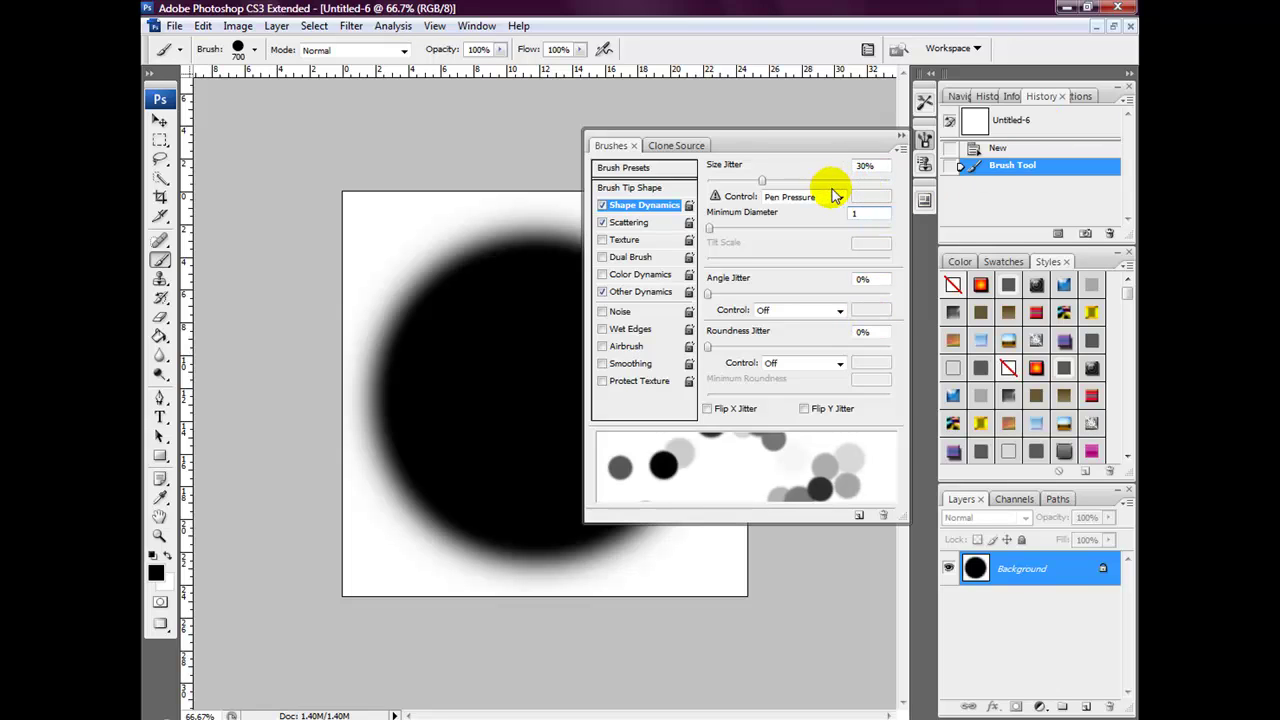
# - Set Scatter to 754% and Opacity Jitter to 100%, then close the Brushes panel
pyautogui.click(645, 224)
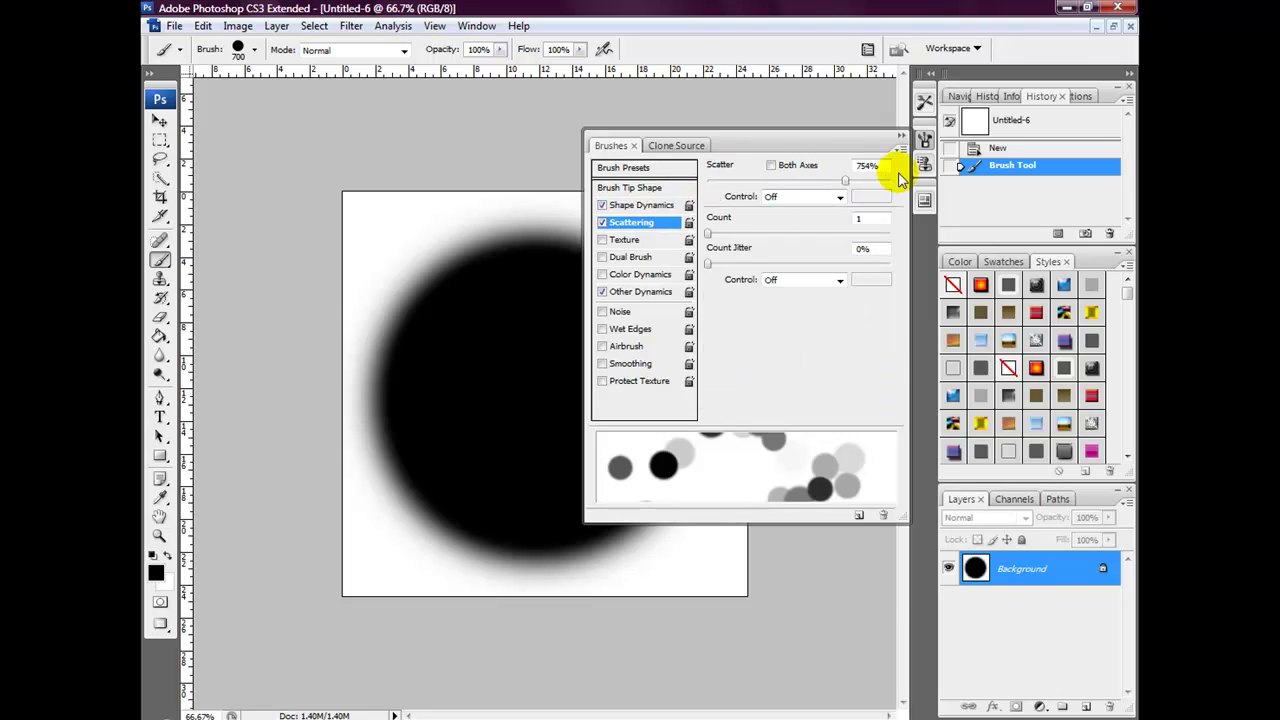
pyautogui.moveTo(883, 165); pyautogui.dragTo(867, 165)
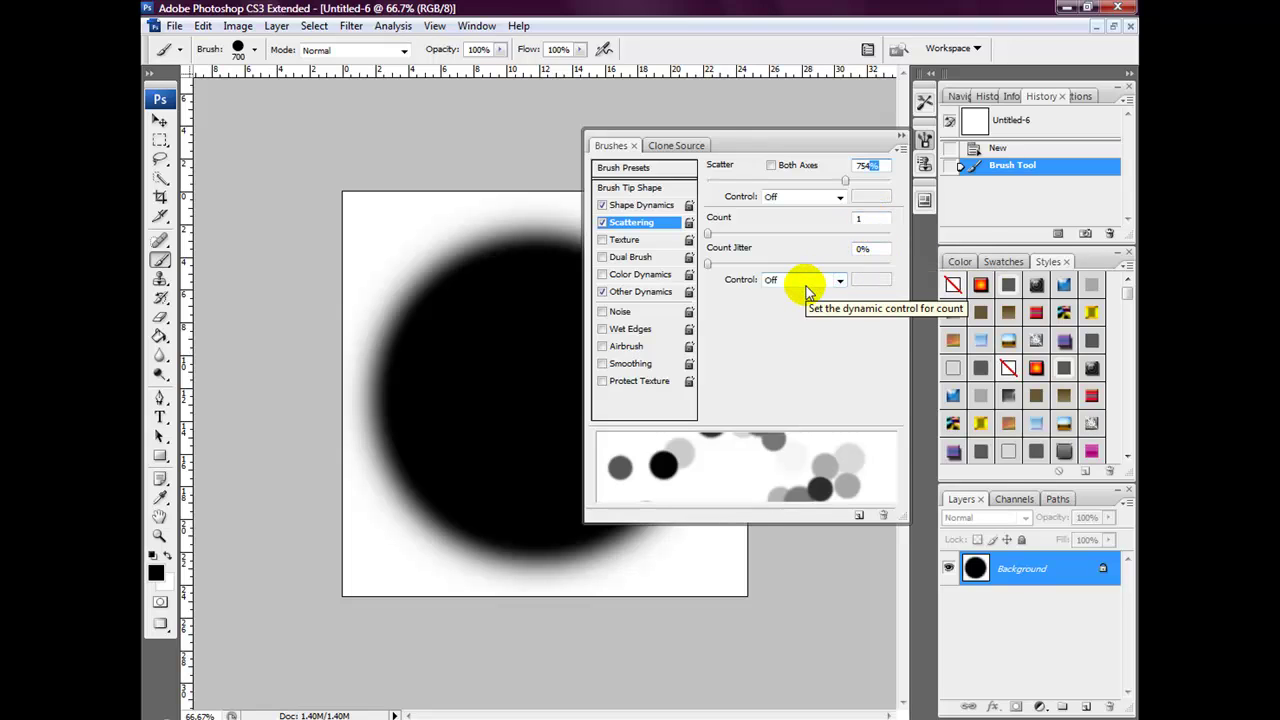
pyautogui.click(631, 292)
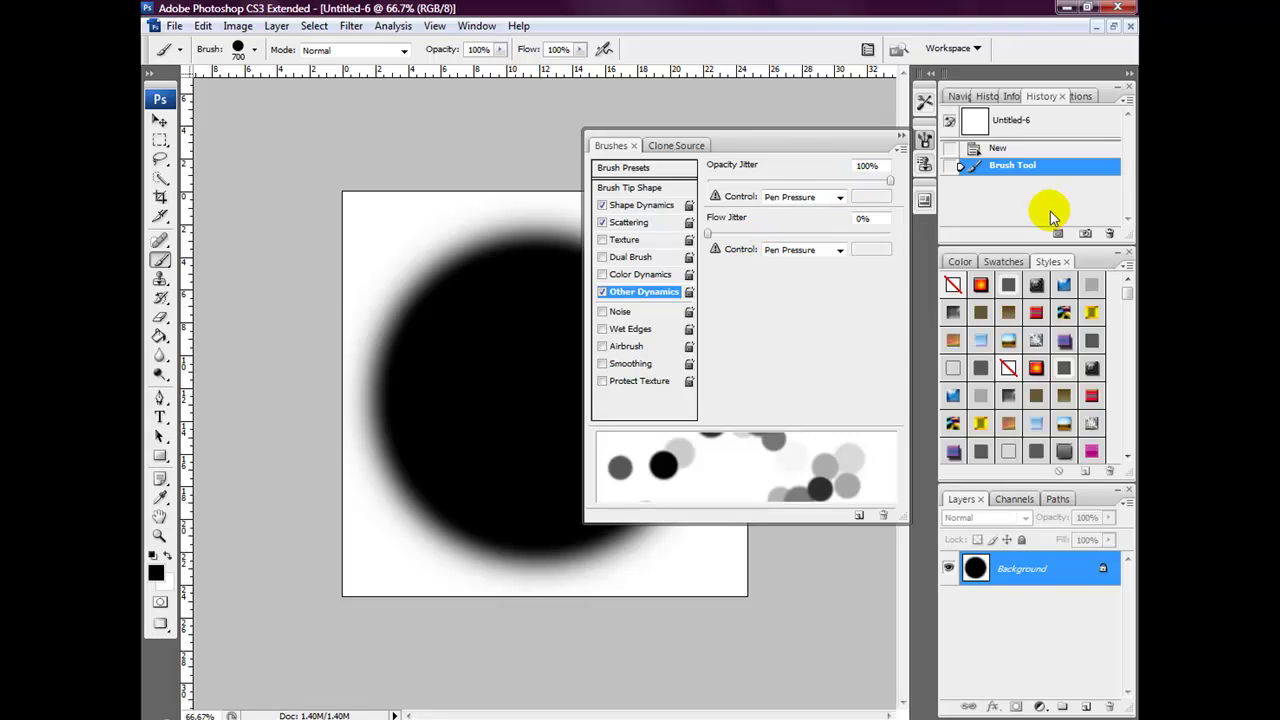
pyautogui.click(901, 138)
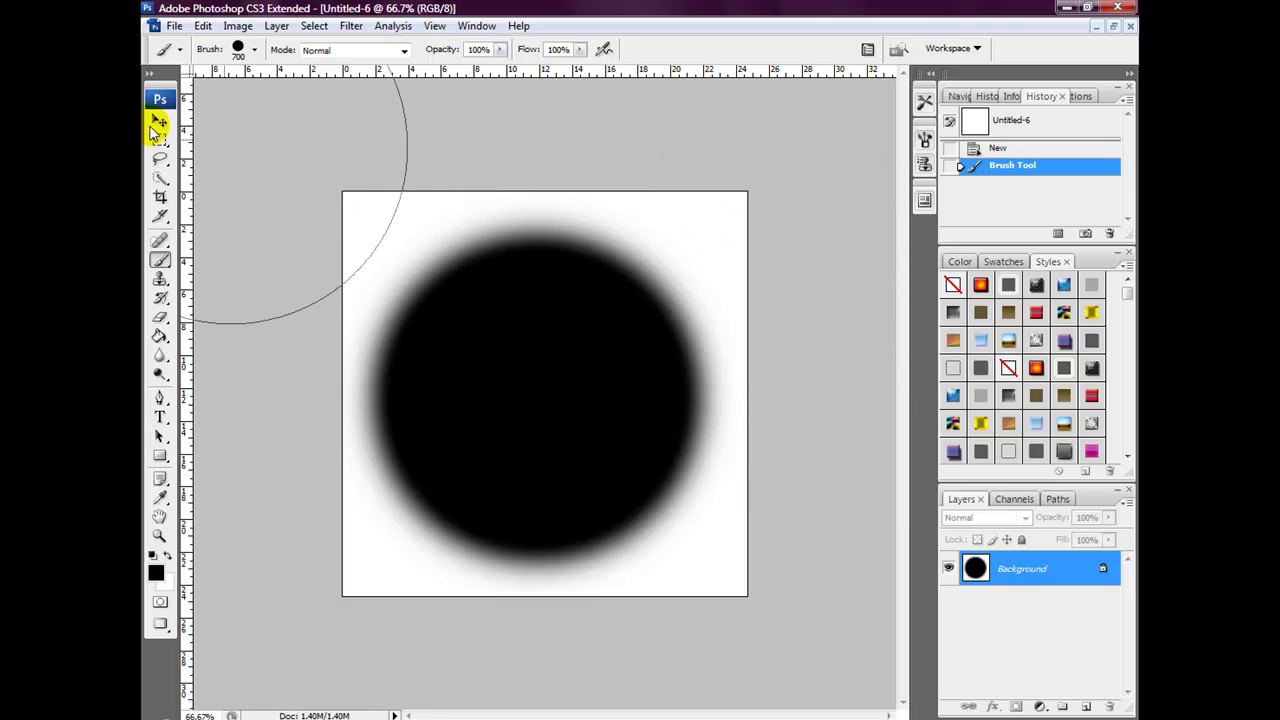
# - Create a new white 800 × 600 pixel document, Untitled-7
pyautogui.click(174, 26)
pyautogui.click(180, 42)
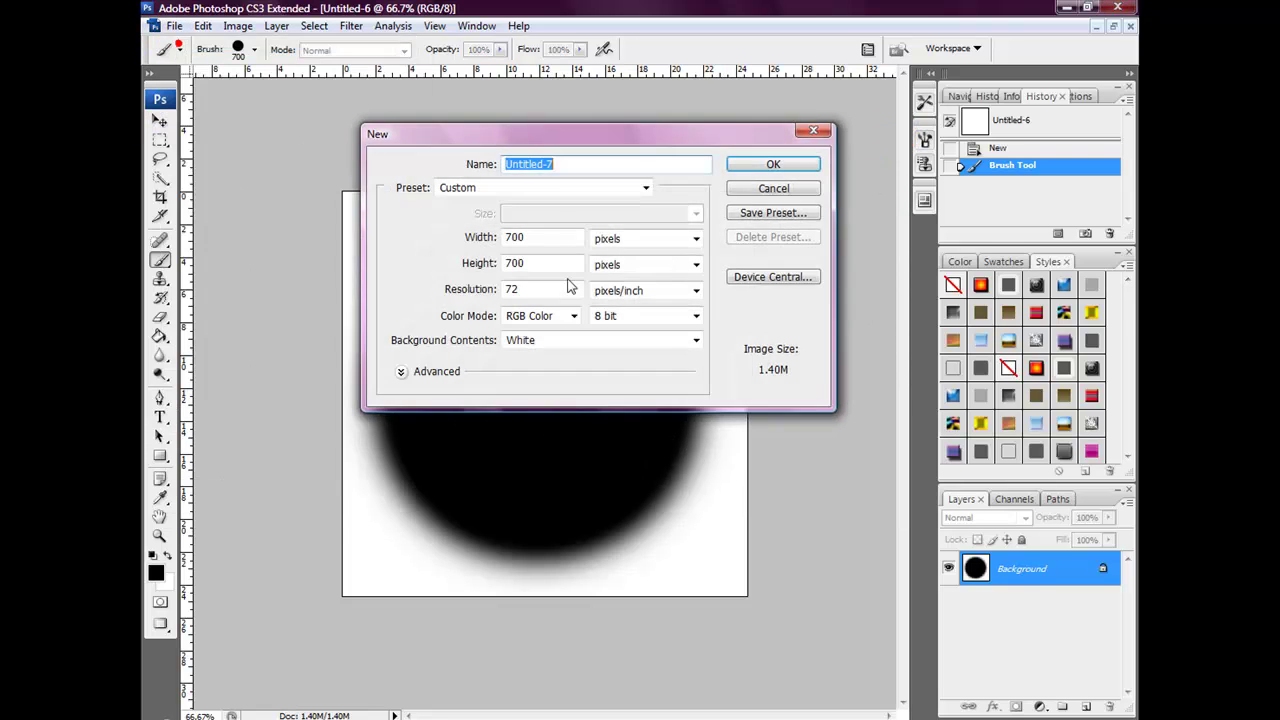
pyautogui.doubleClick(543, 237)
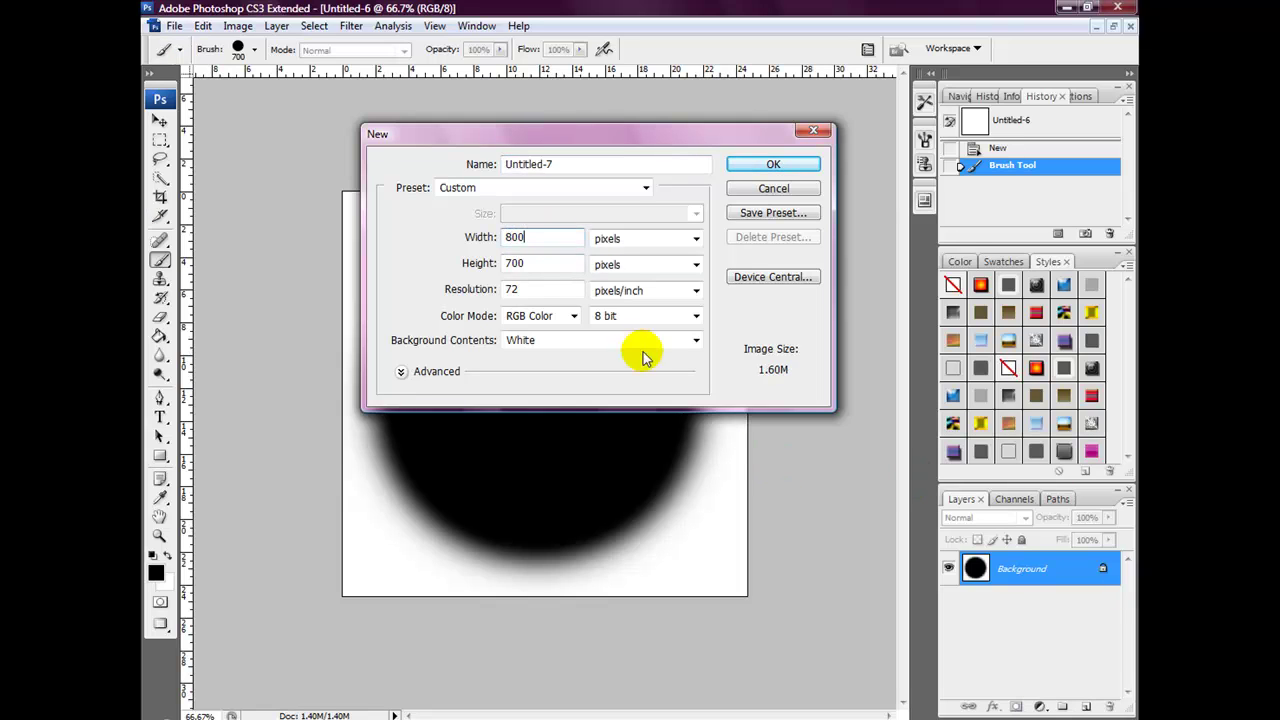
pyautogui.doubleClick(537, 264)
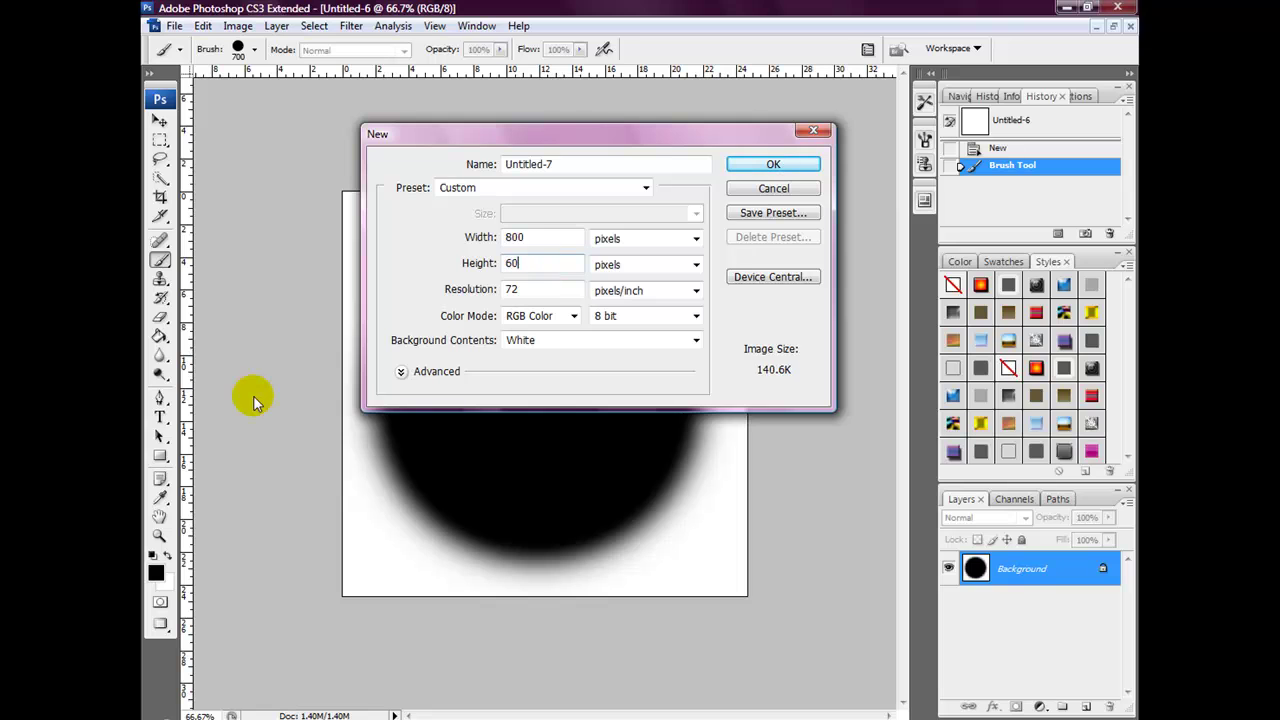
pyautogui.click(775, 164)
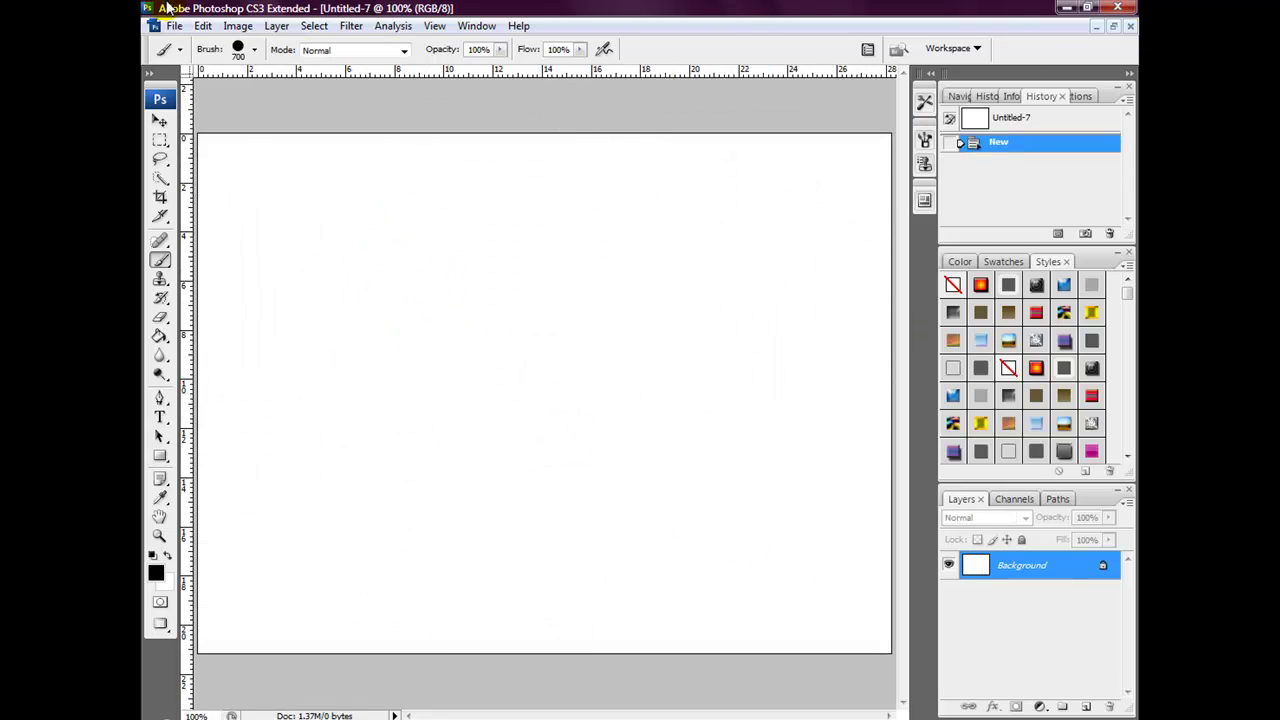
# - Reduce the brush Master Diameter to 174 px
pyautogui.click(254, 50)
pyautogui.moveTo(320, 98)
pyautogui.mouseDown()
pyautogui.moveTo(268, 104)
pyautogui.moveTo(277, 96)
pyautogui.mouseUp()
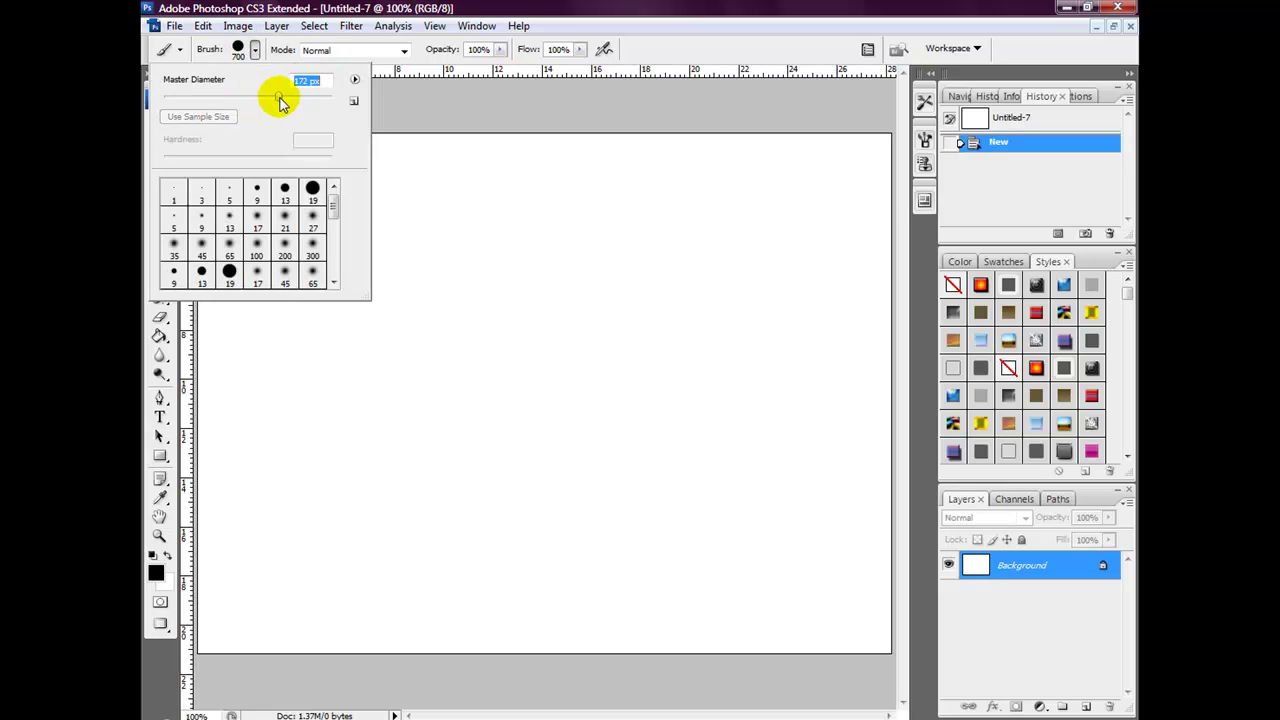
pyautogui.click(595, 8)
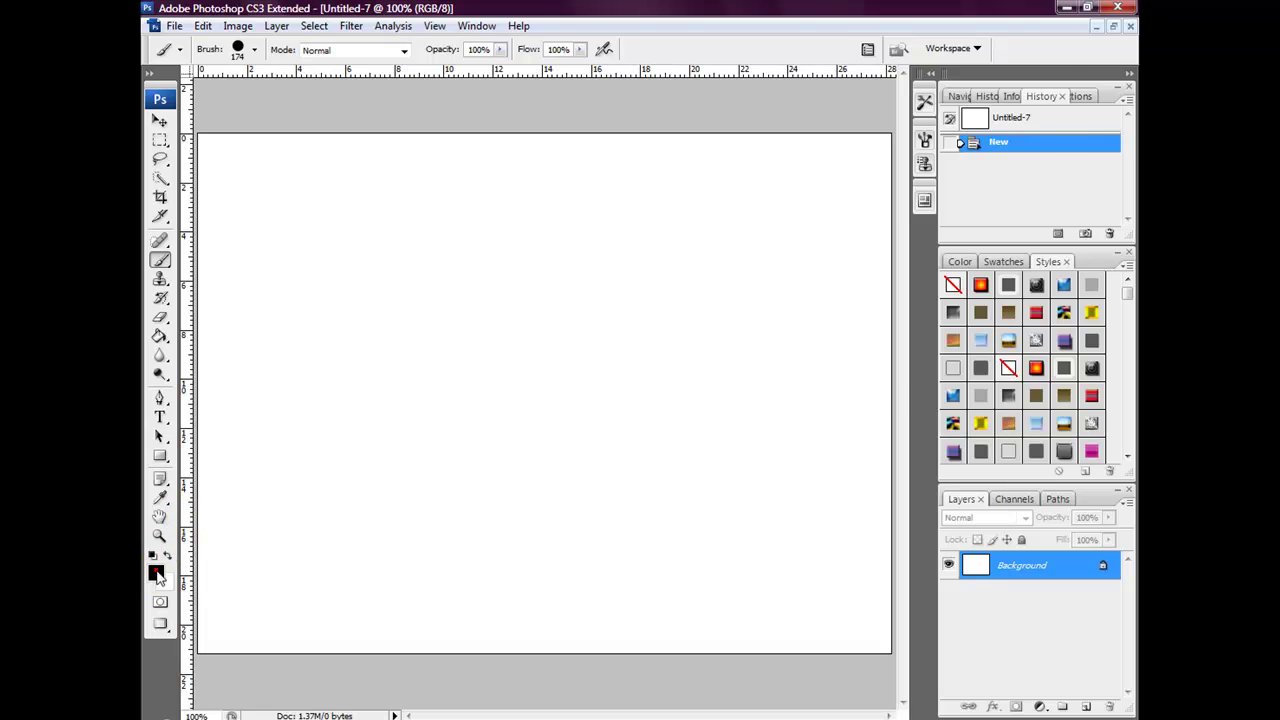
# - Set the foreground colour to pure white
pyautogui.click(156, 573)
pyautogui.moveTo(716, 158); pyautogui.dragTo(605, 117)
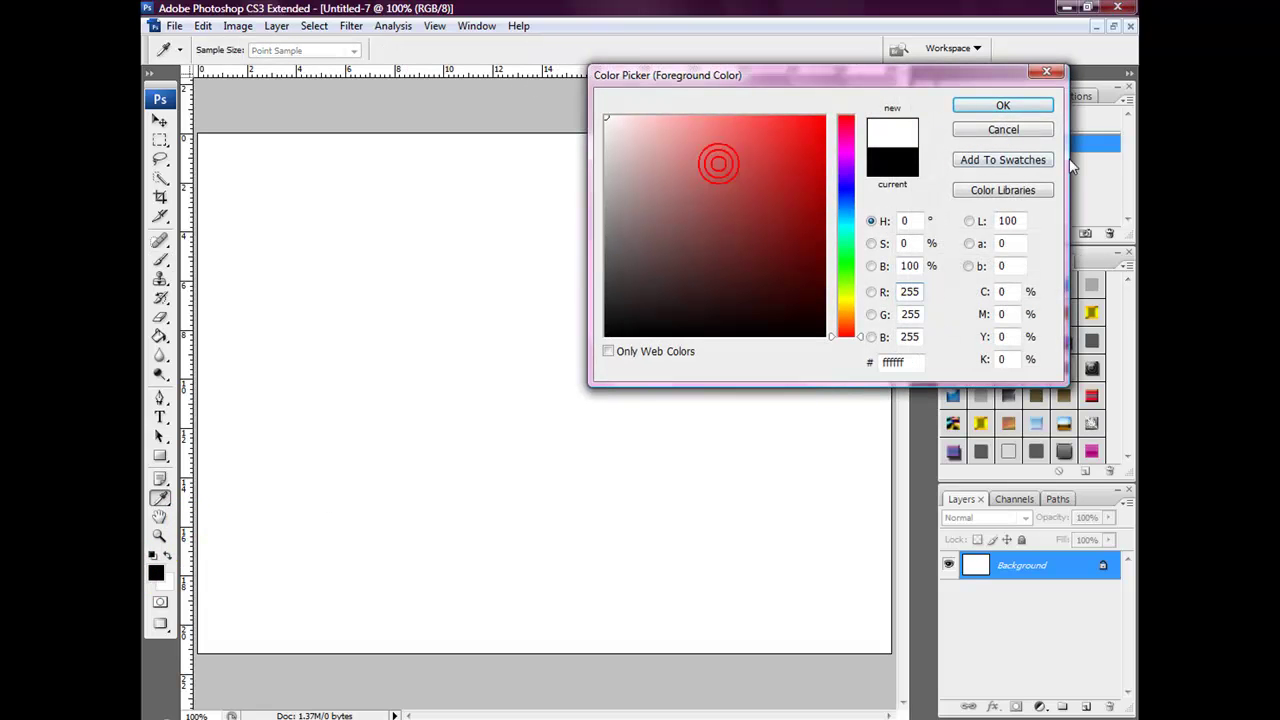
pyautogui.click(973, 108)
# - Draw a full-canvas rectangle filled with ff0000 red and clear its style to Default (None)
pyautogui.click(160, 455)
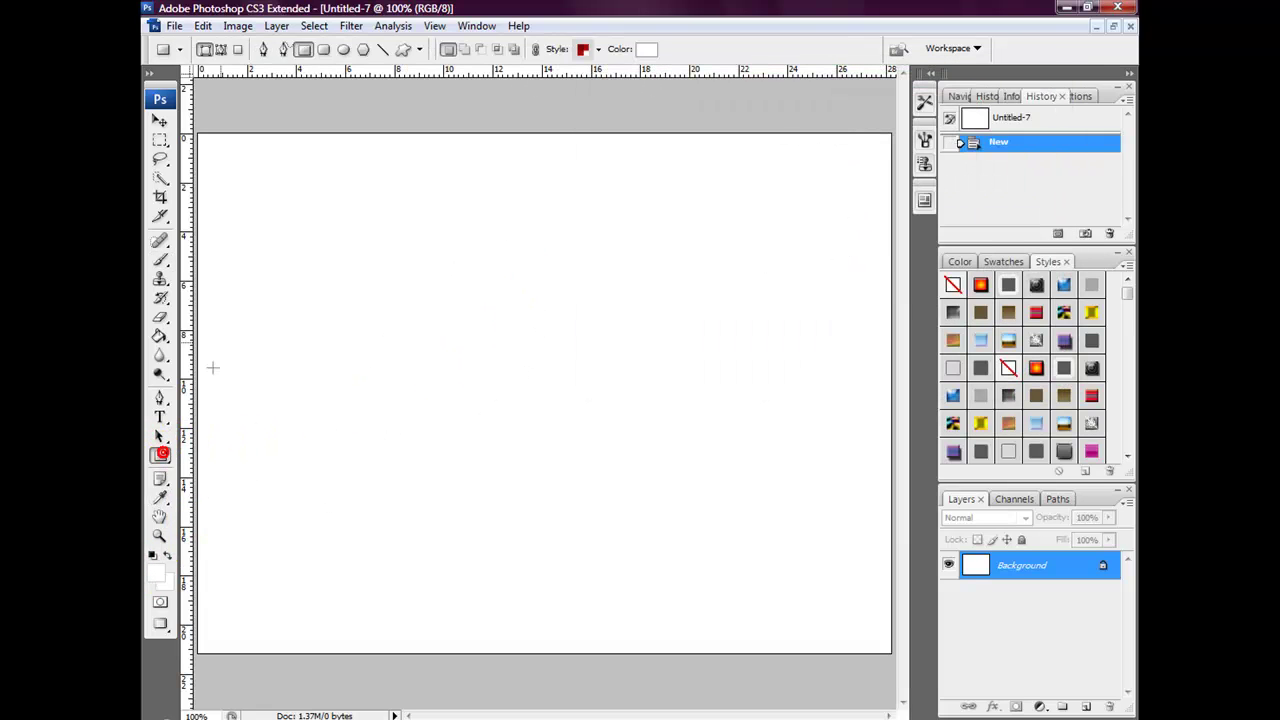
pyautogui.moveTo(195, 125); pyautogui.dragTo(900, 662)
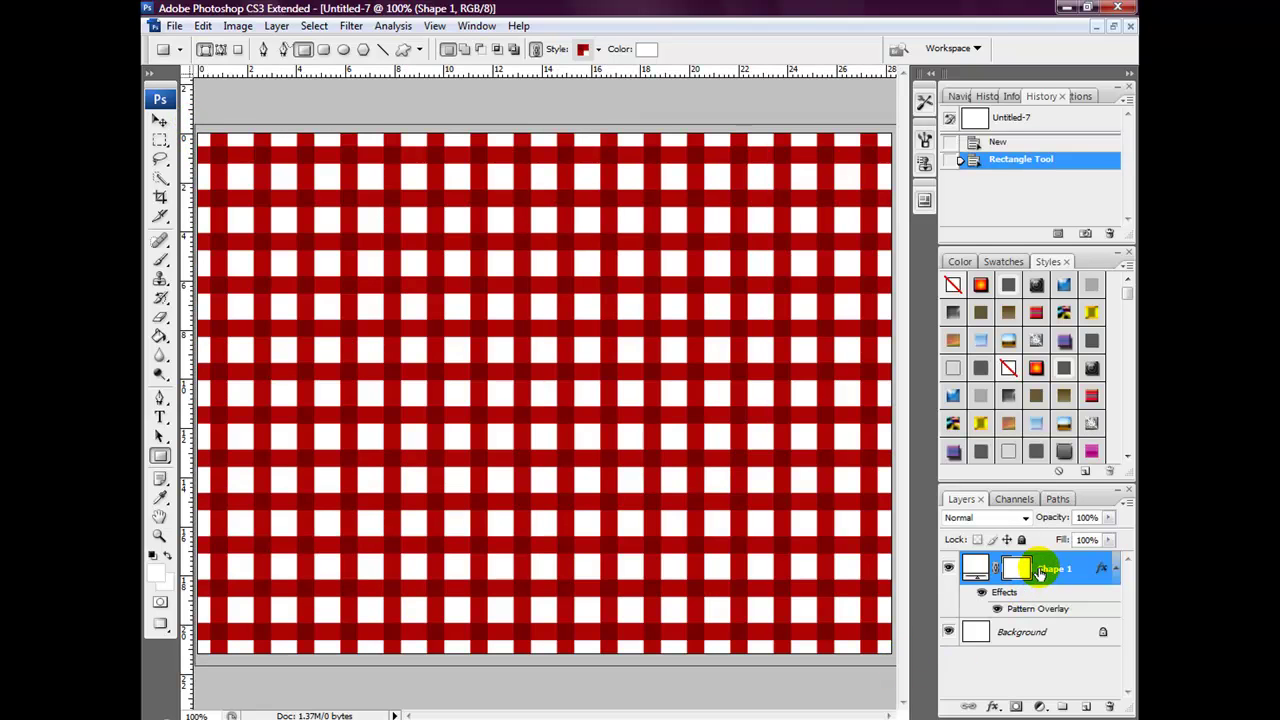
pyautogui.doubleClick(973, 567)
pyautogui.moveTo(731, 217); pyautogui.dragTo(826, 116)
pyautogui.click(1002, 104)
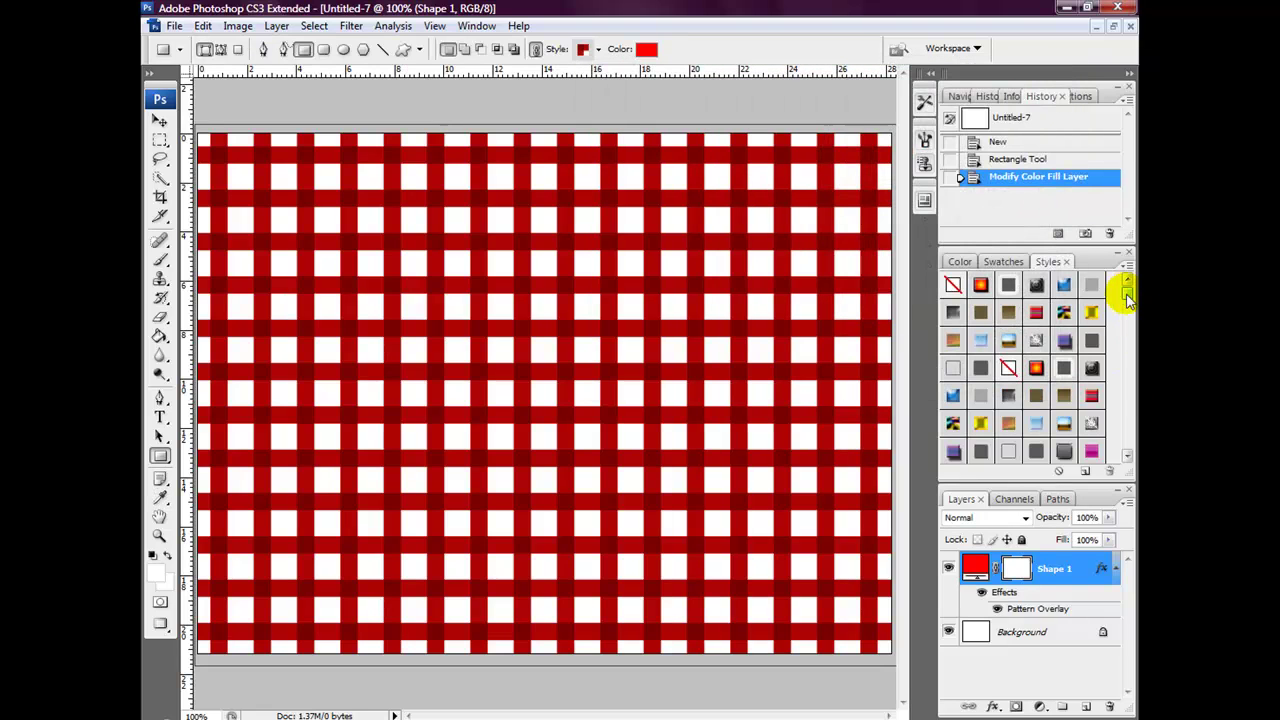
pyautogui.click(953, 285)
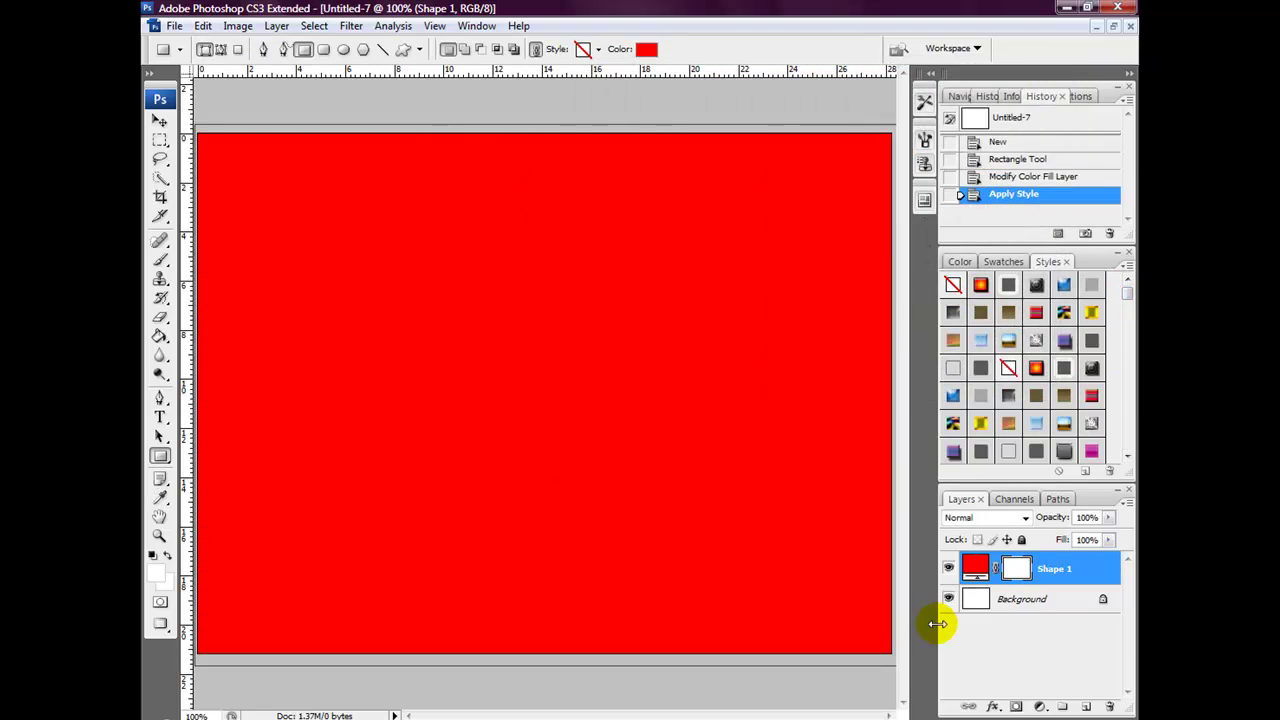
# - Change the Shape 1 fill to dark red ae0000 and add an empty Layer 1 above it
pyautogui.doubleClick(988, 565)
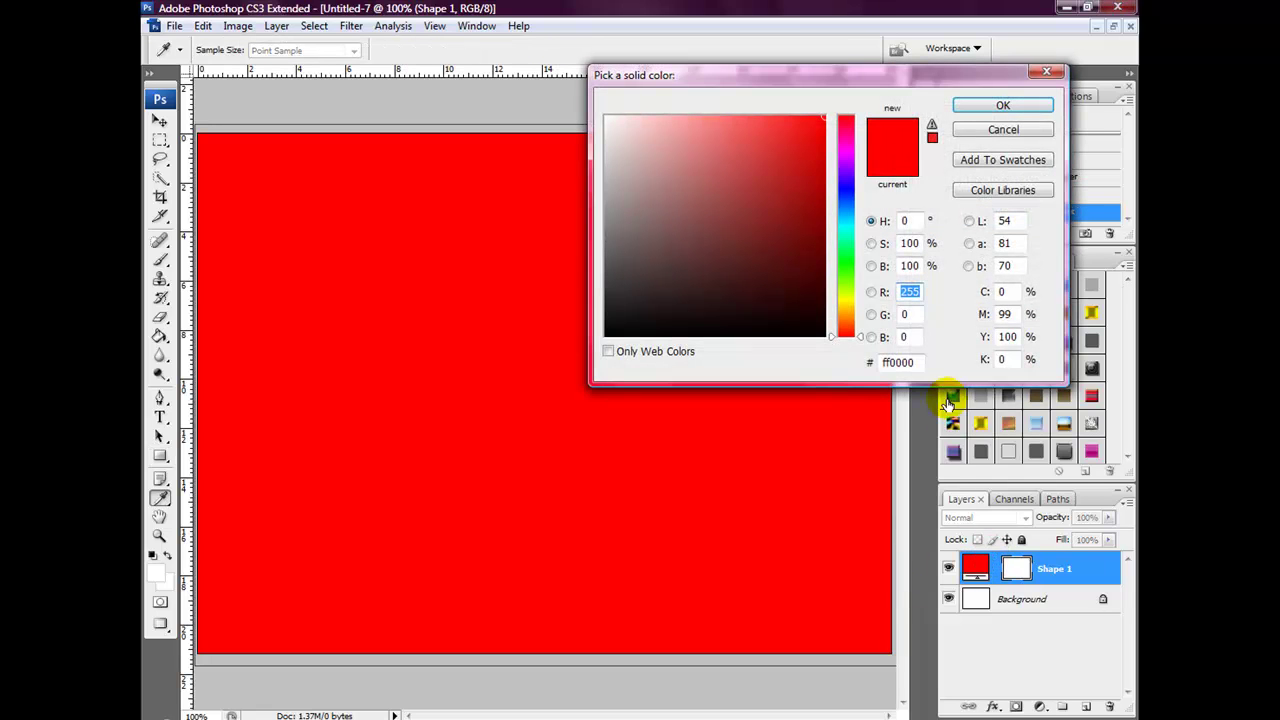
pyautogui.doubleClick(918, 362)
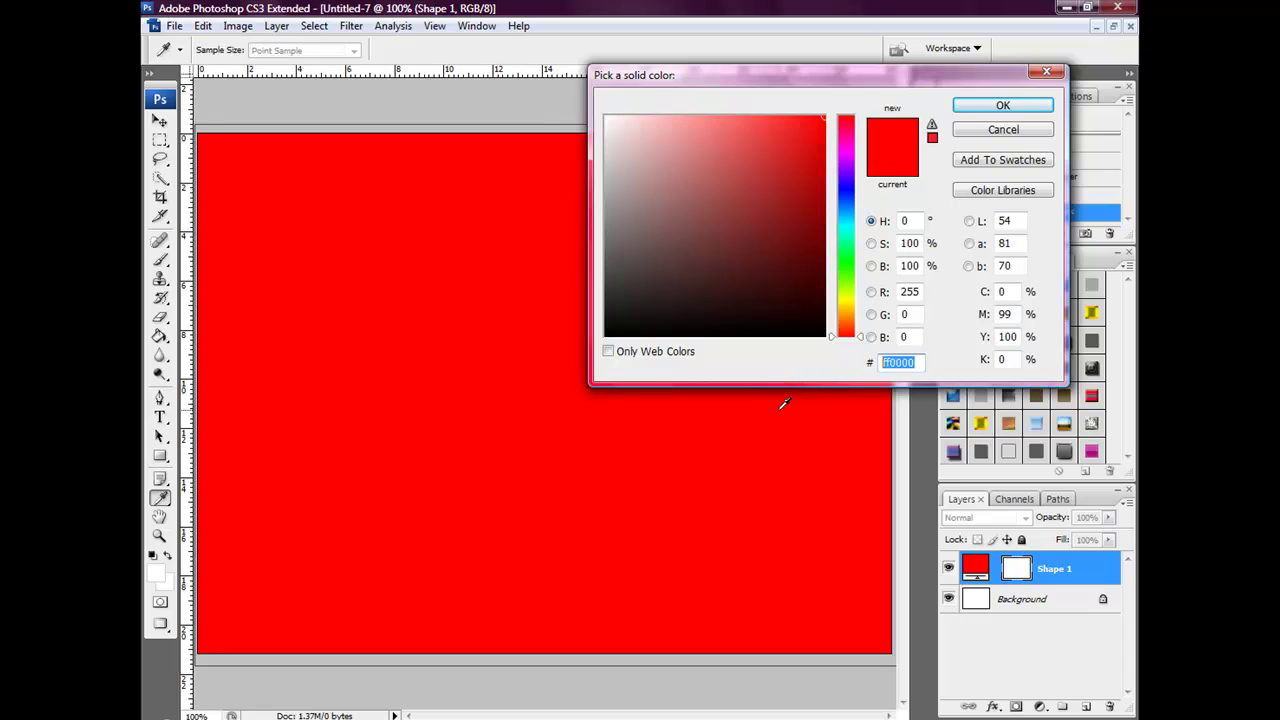
pyautogui.write('ae')
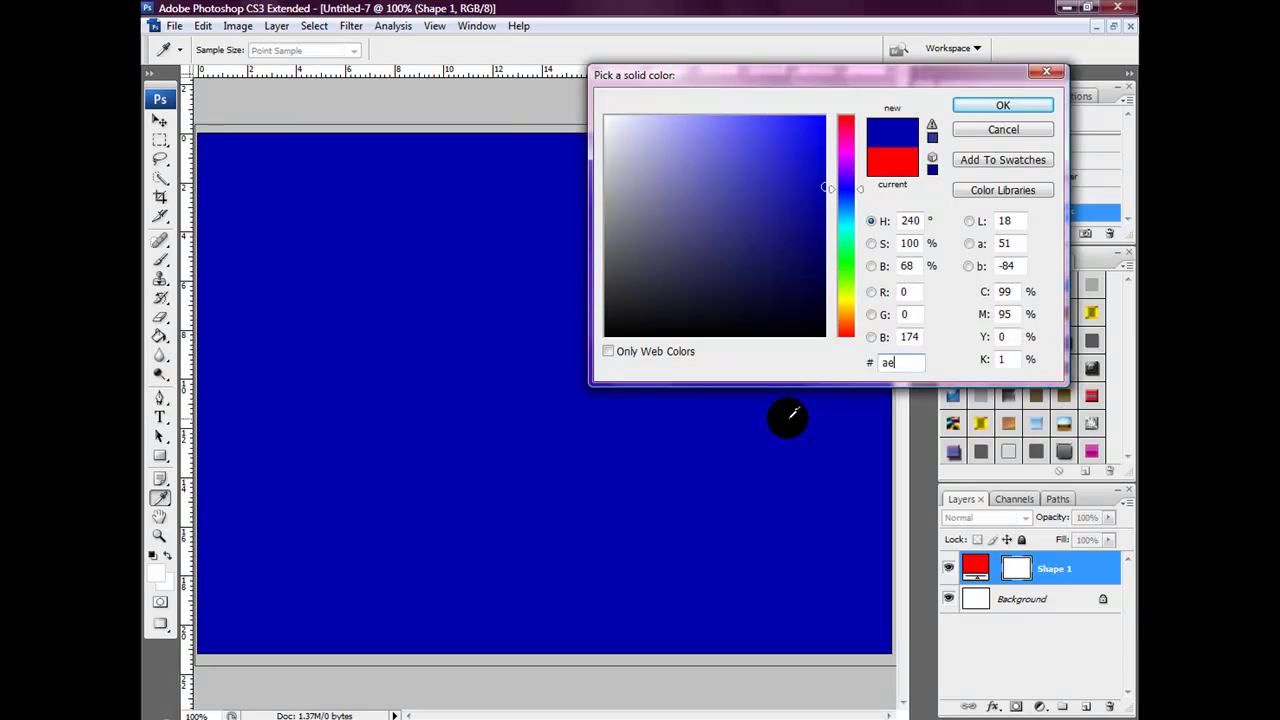
pyautogui.write('00')
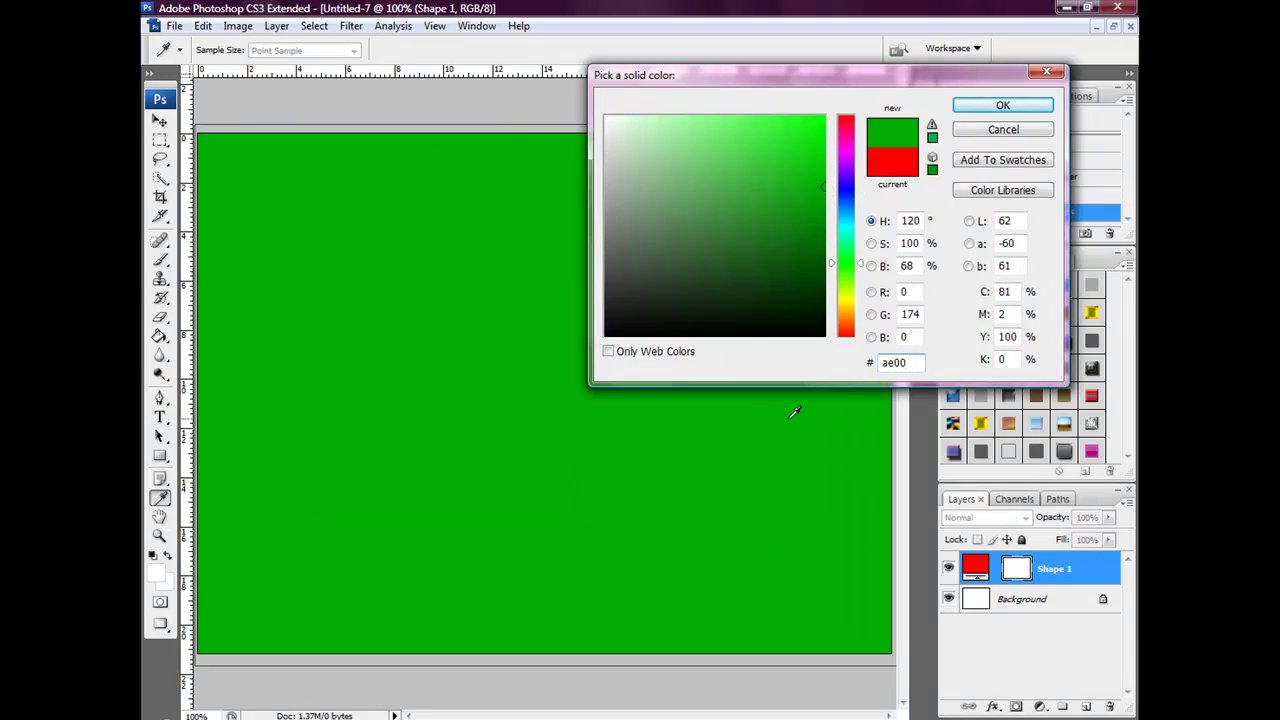
pyautogui.write('00')
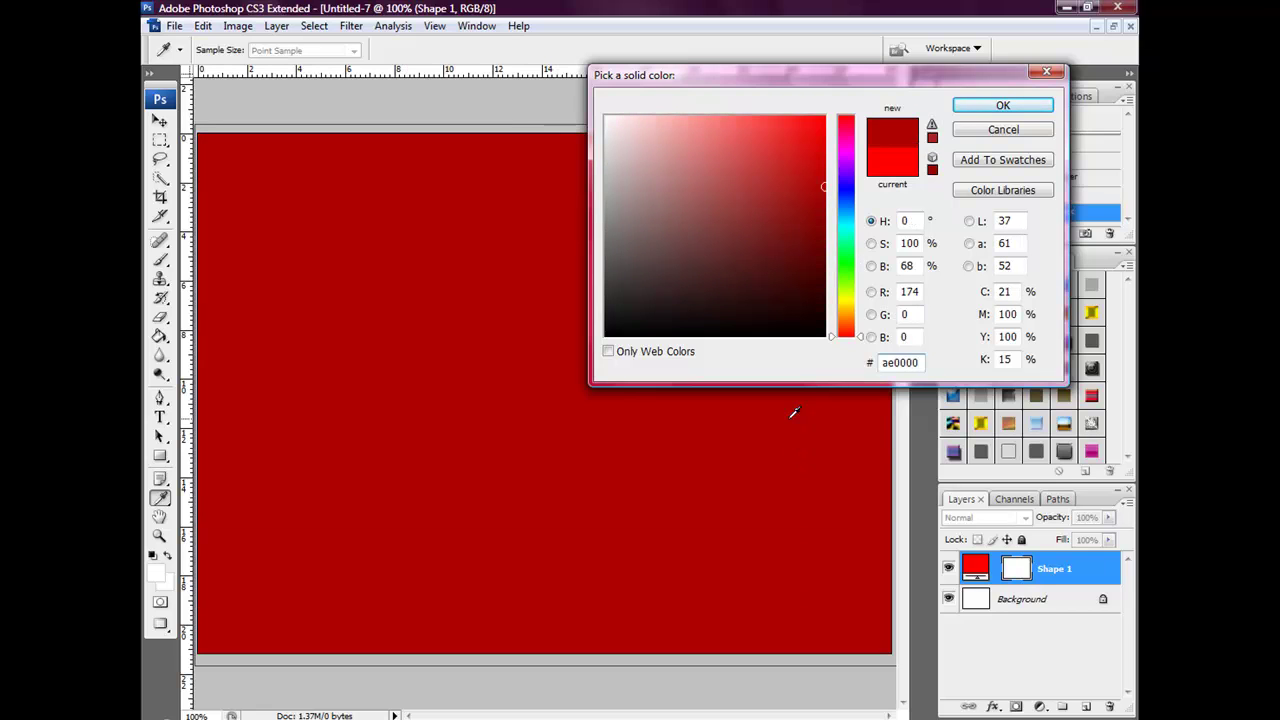
pyautogui.click(1003, 105)
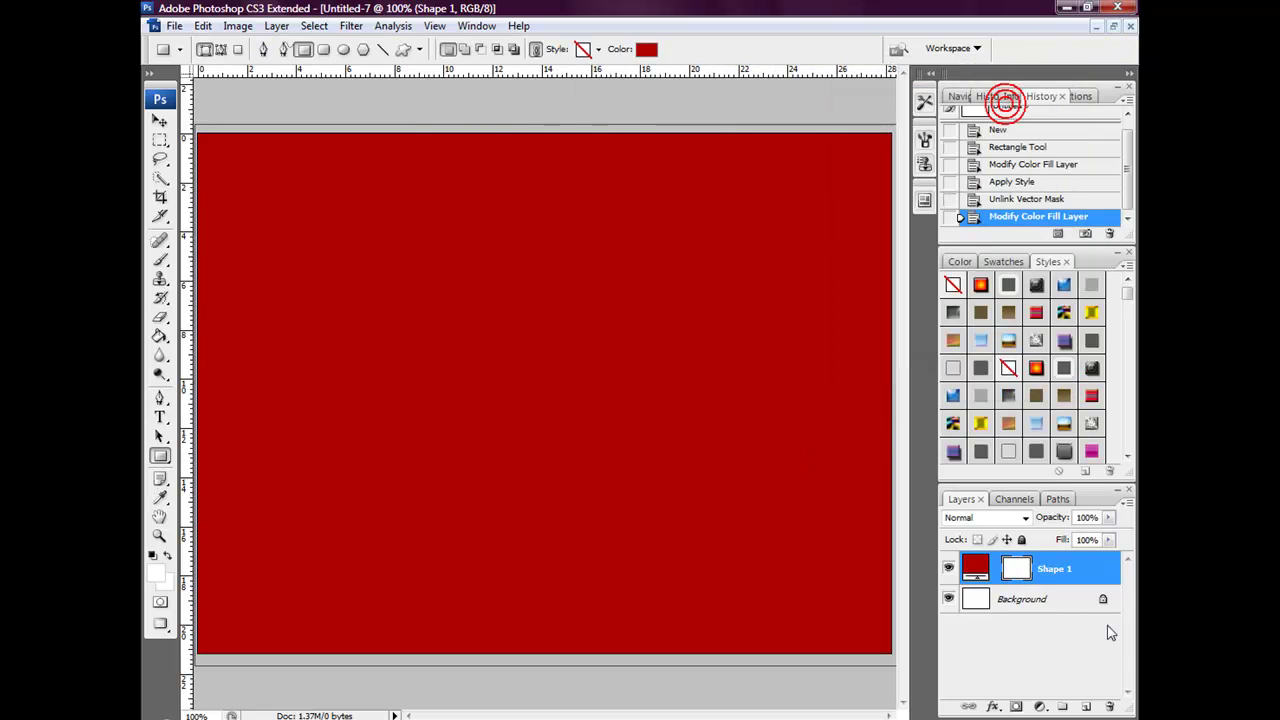
pyautogui.click(1087, 706)
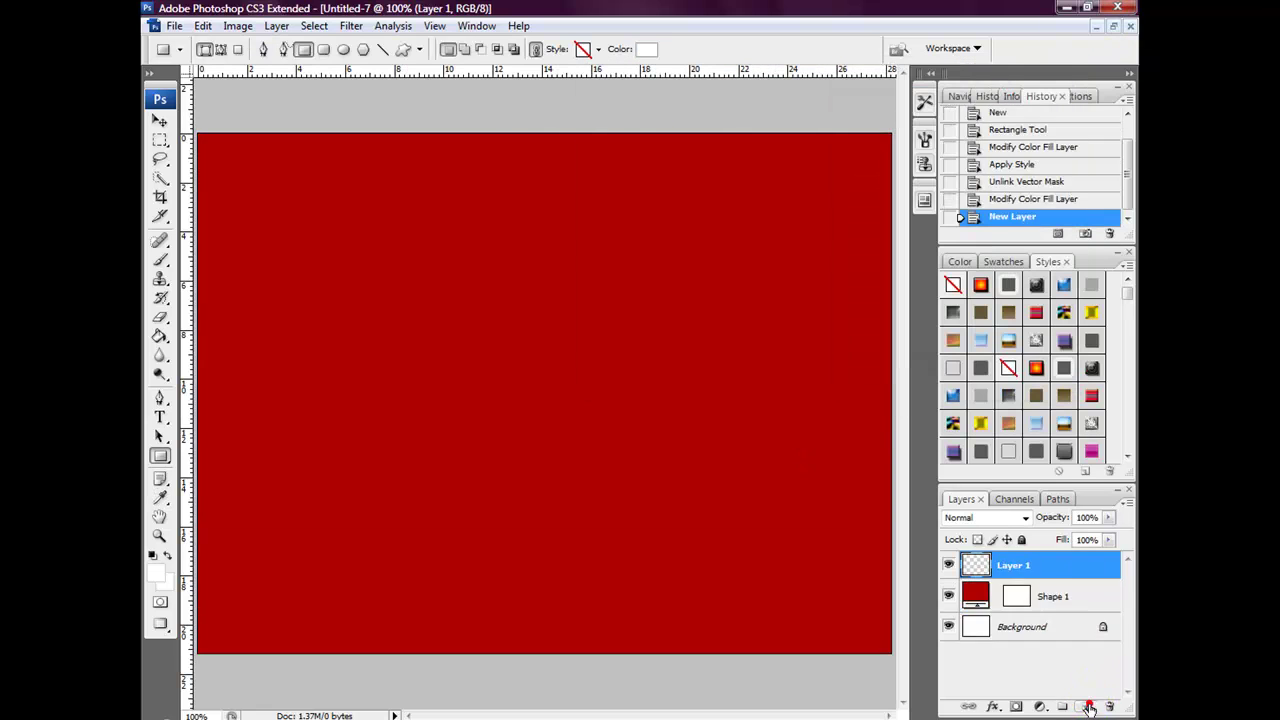
# - Switch to the Brush tool and set its Master Diameter to 91 px
pyautogui.click(160, 259)
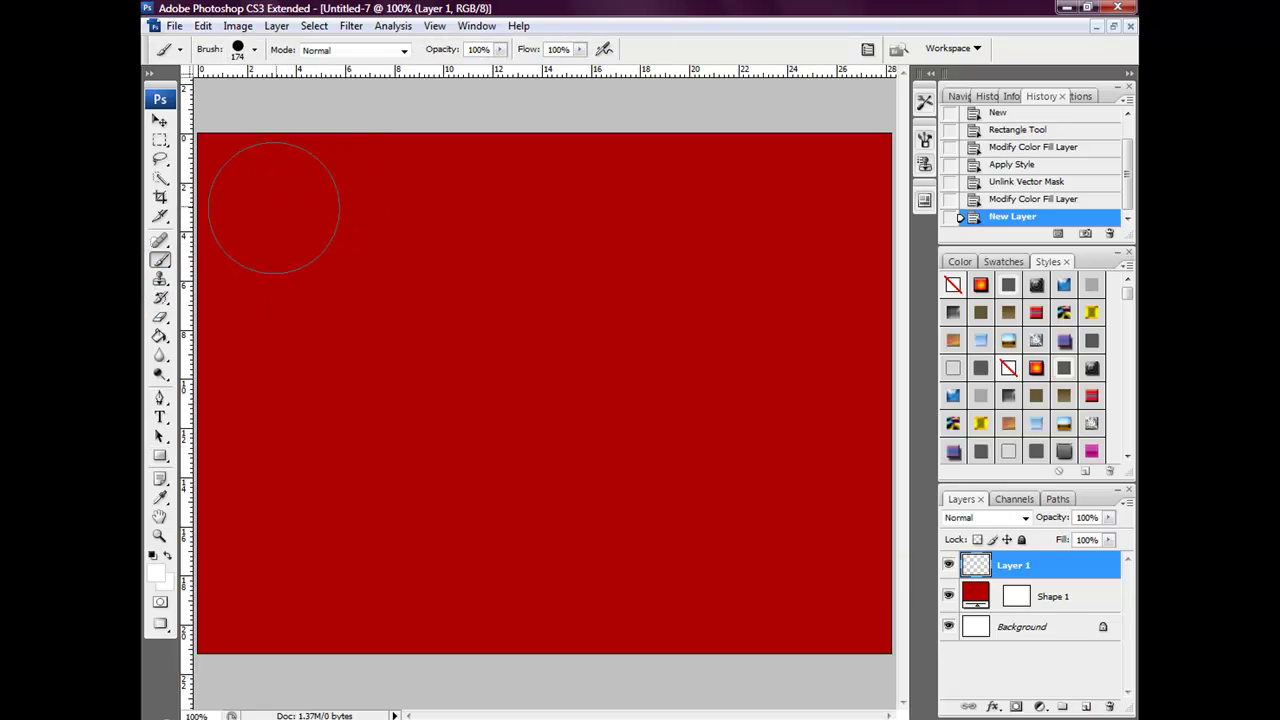
pyautogui.click(254, 49)
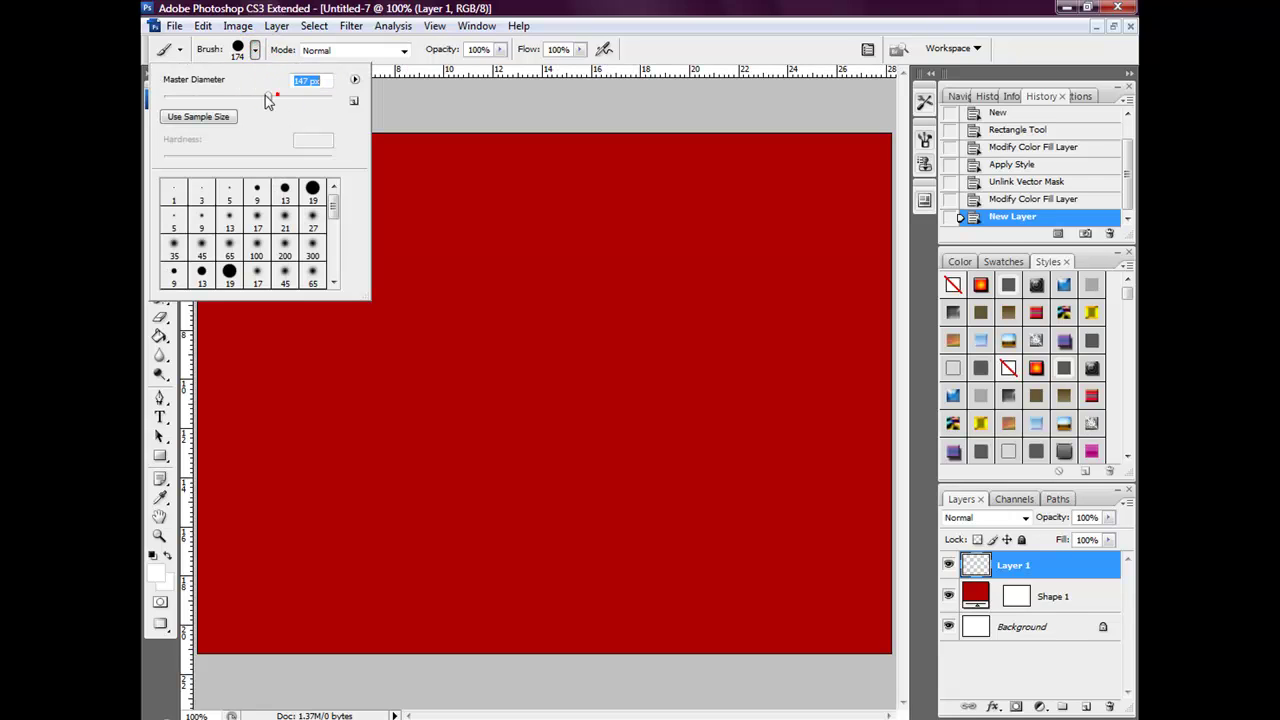
pyautogui.moveTo(240, 100); pyautogui.dragTo(239, 97)
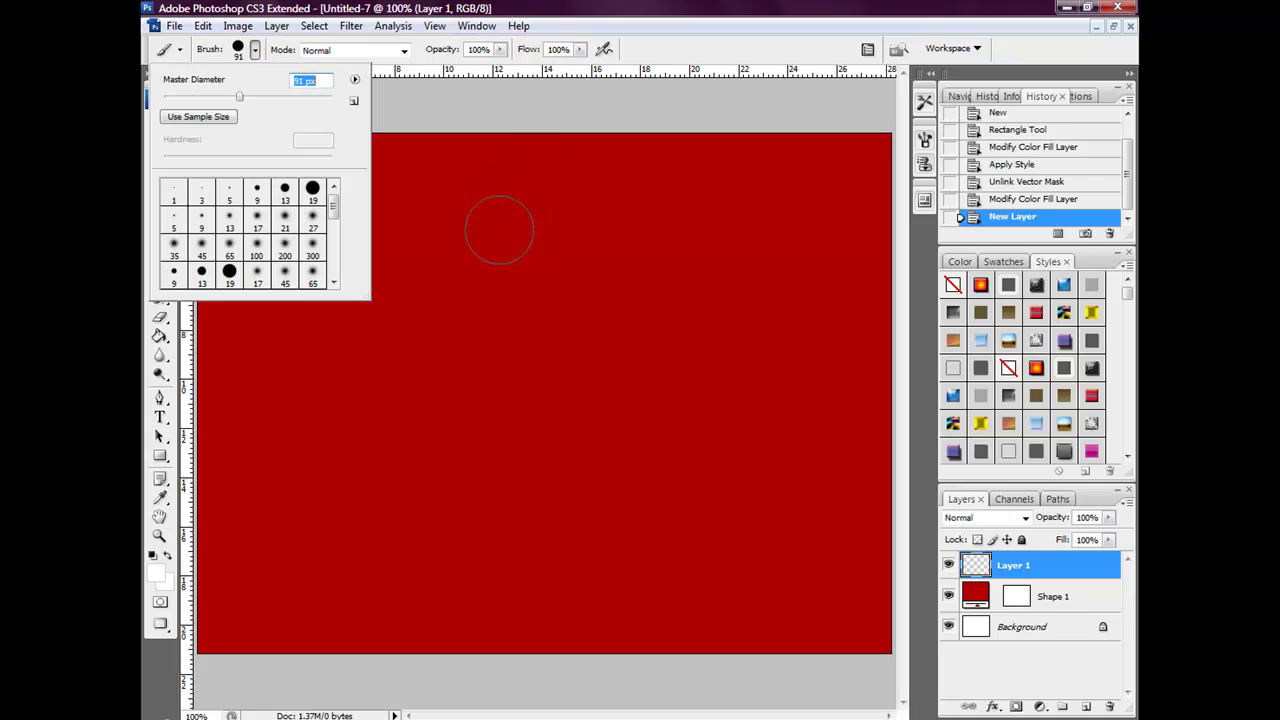
pyautogui.click(613, 8)
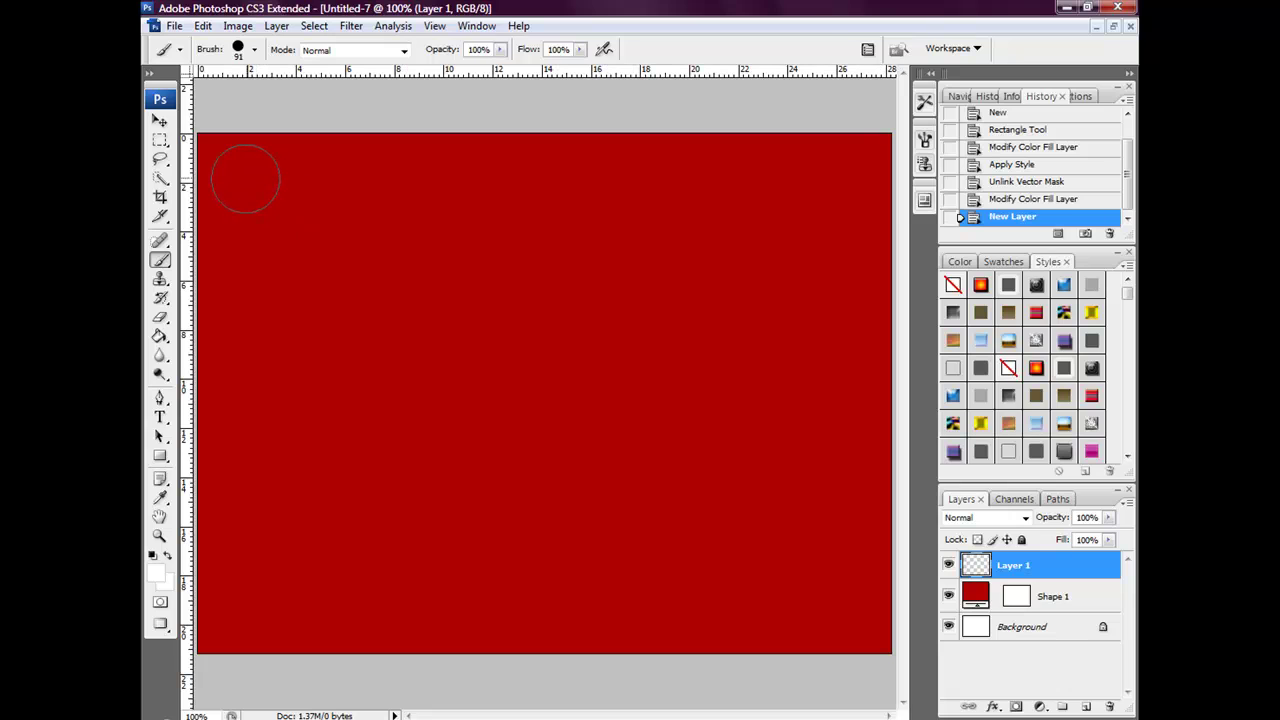
# - Paint scattered white bokeh circles across Layer 1, adding extra strokes on the left side
pyautogui.moveTo(245, 178)
pyautogui.mouseDown()
pyautogui.moveTo(725, 506)
pyautogui.moveTo(876, 564)
pyautogui.moveTo(471, 476)
pyautogui.moveTo(374, 479)
pyautogui.moveTo(224, 575)
pyautogui.moveTo(576, 282)
pyautogui.moveTo(688, 219)
pyautogui.moveTo(849, 161)
pyautogui.moveTo(943, 157)
pyautogui.mouseUp()
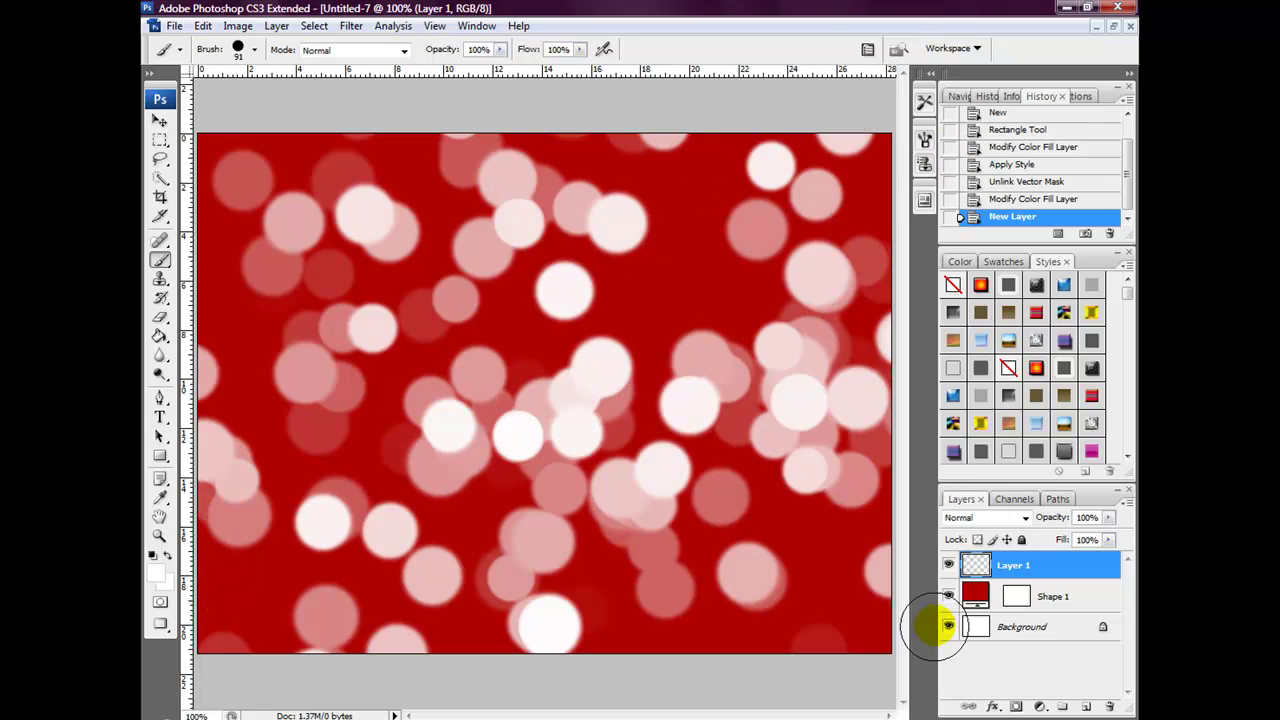
pyautogui.moveTo(449, 426); pyautogui.dragTo(300, 425)
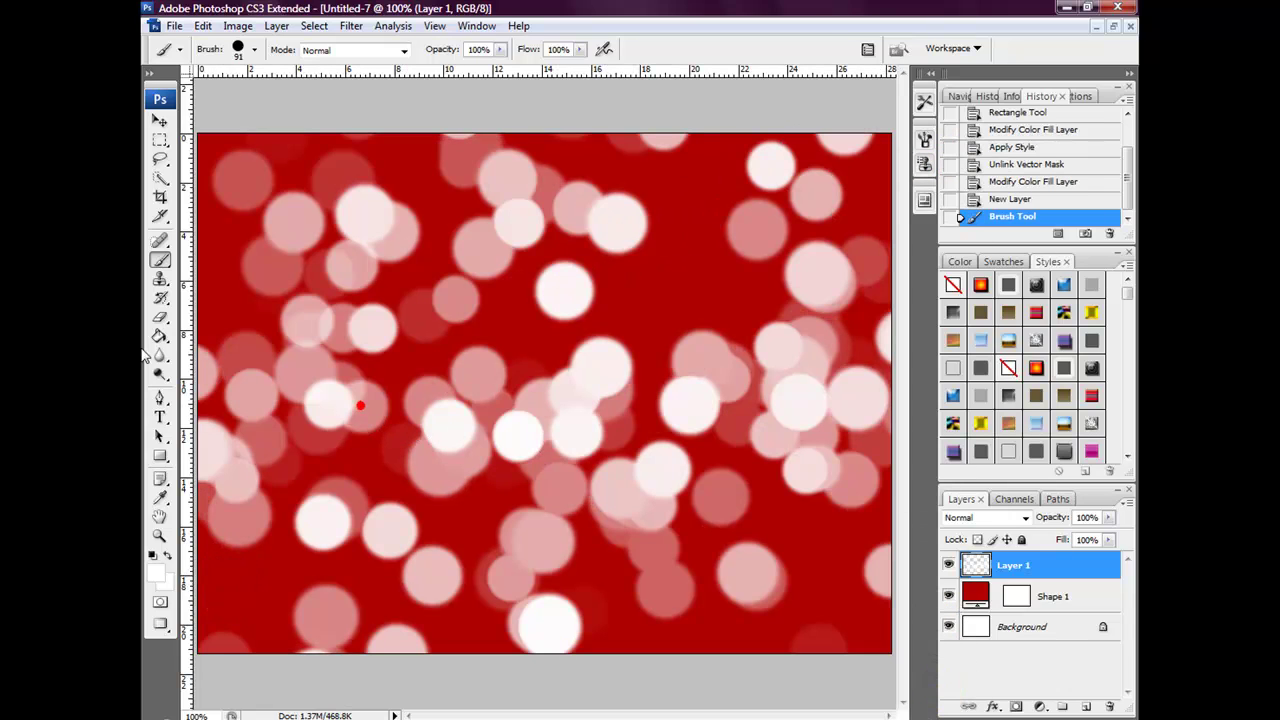
pyautogui.moveTo(529, 663); pyautogui.dragTo(378, 677)
pyautogui.click(950, 680)
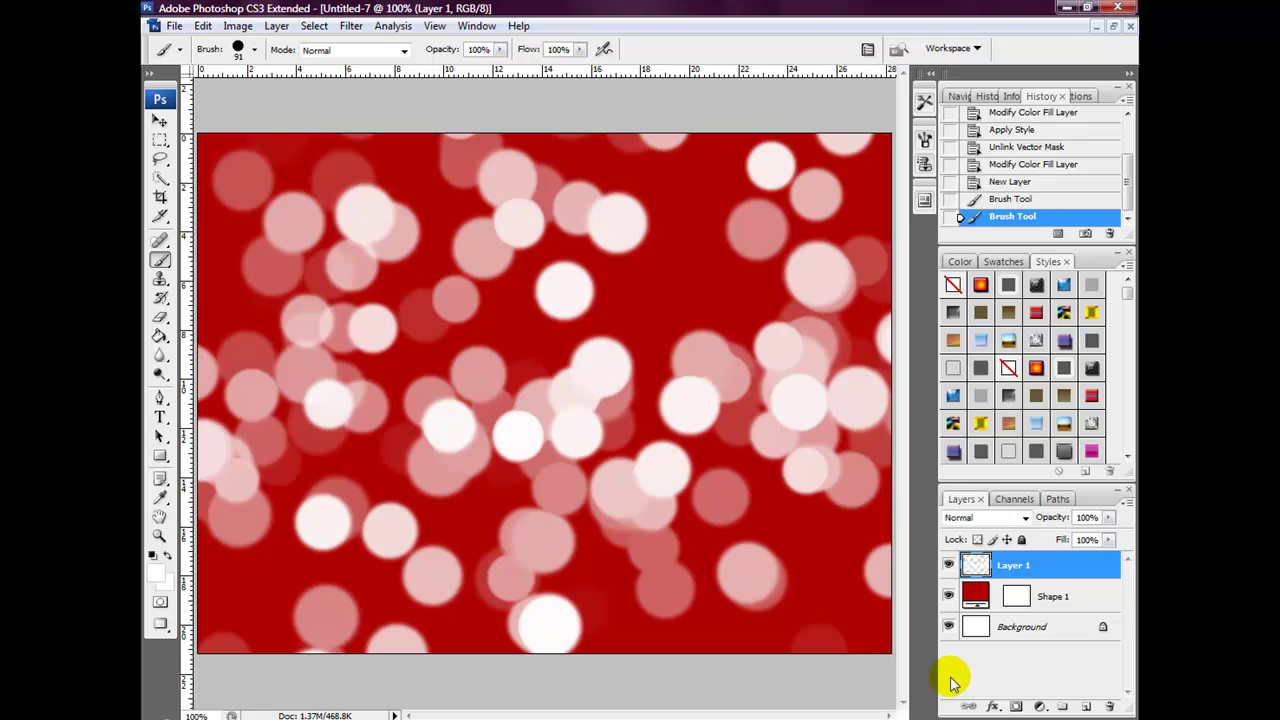